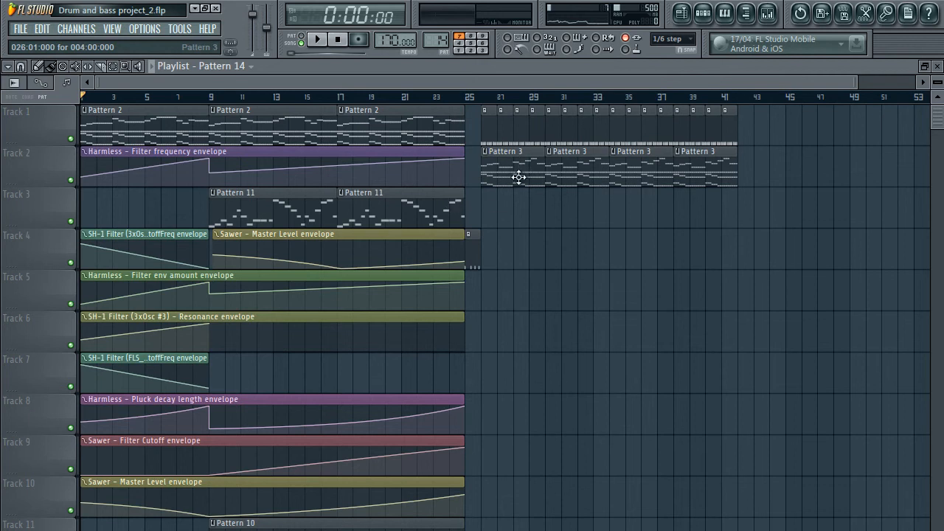
- Check Pattern 3's Harmless notes and play the playlist from just before bar 17 into the Pattern 3 section
{"action": "double_click", "coordinate": [518, 177]}
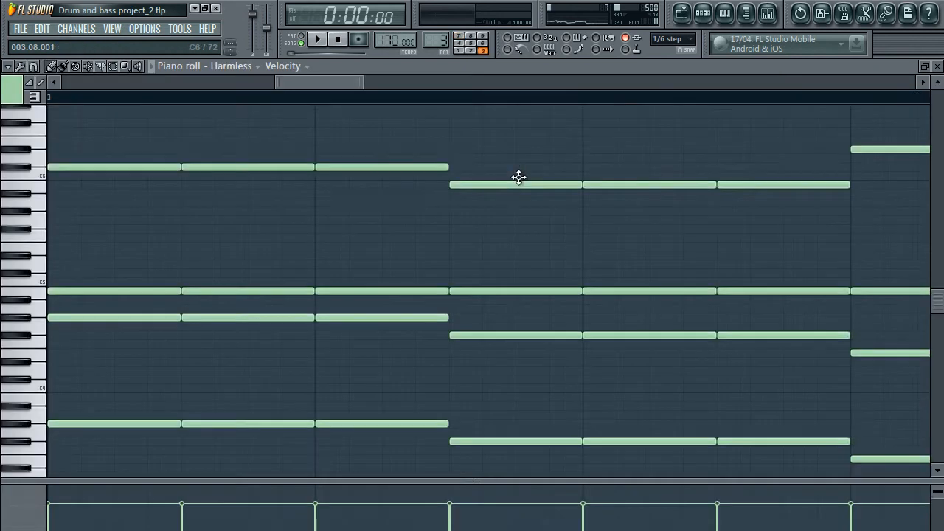
{"action": "left_click", "coordinate": [937, 67]}
{"action": "key", "text": "space"}
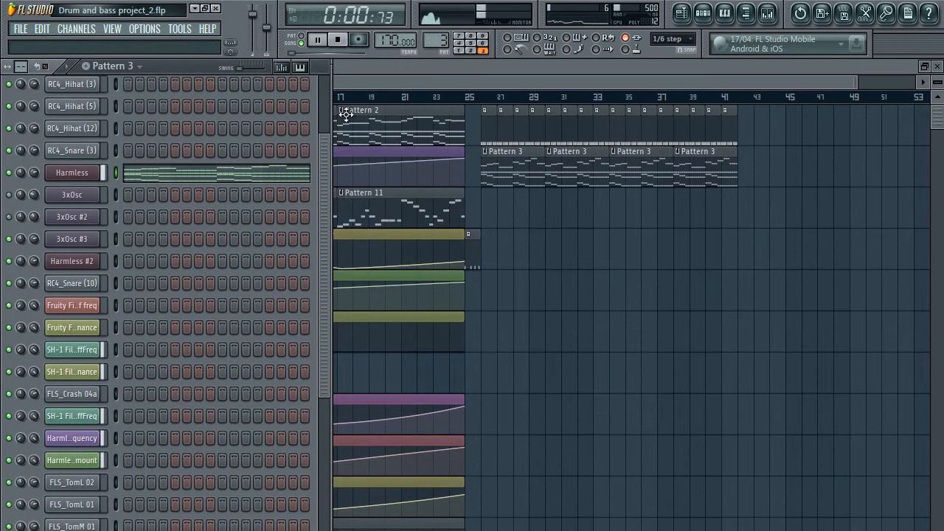
{"action": "key", "text": "F6"}
{"action": "left_click", "coordinate": [332, 96]}
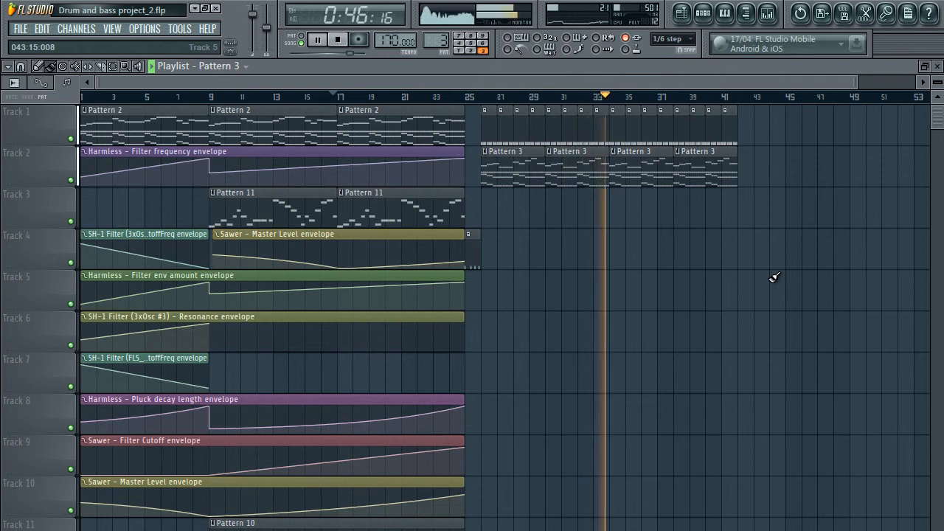
{"action": "key", "text": "space"}
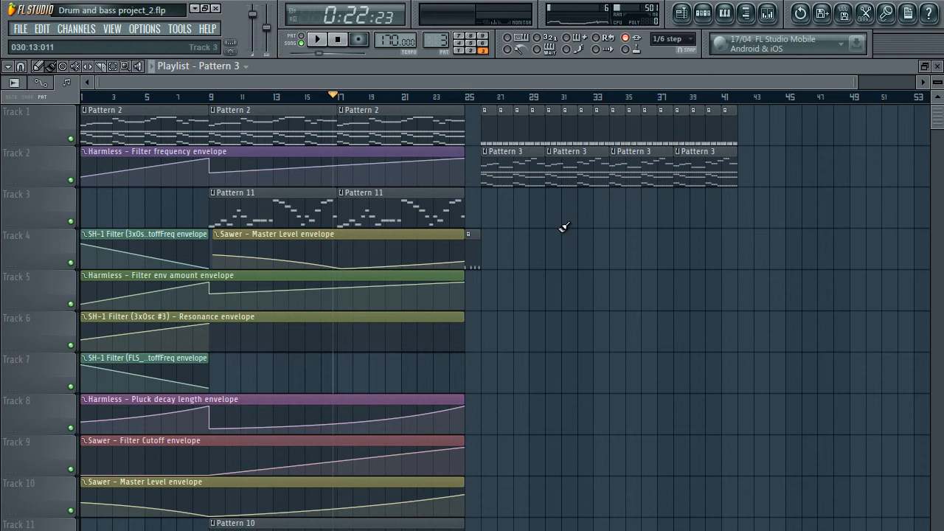
- Set the playhead to bar 25 and examine Pattern 3's Harmless notes in the piano roll
{"action": "left_click", "coordinate": [472, 98]}
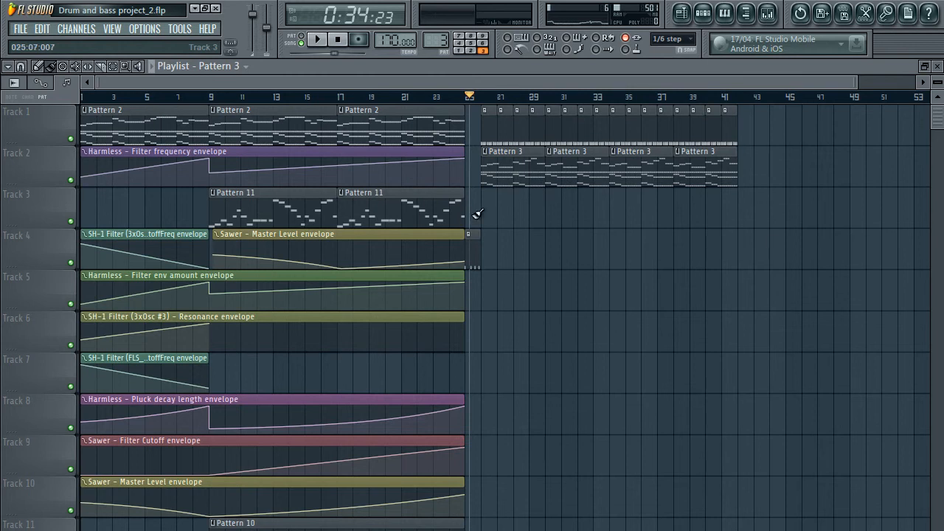
{"action": "double_click", "coordinate": [529, 173]}
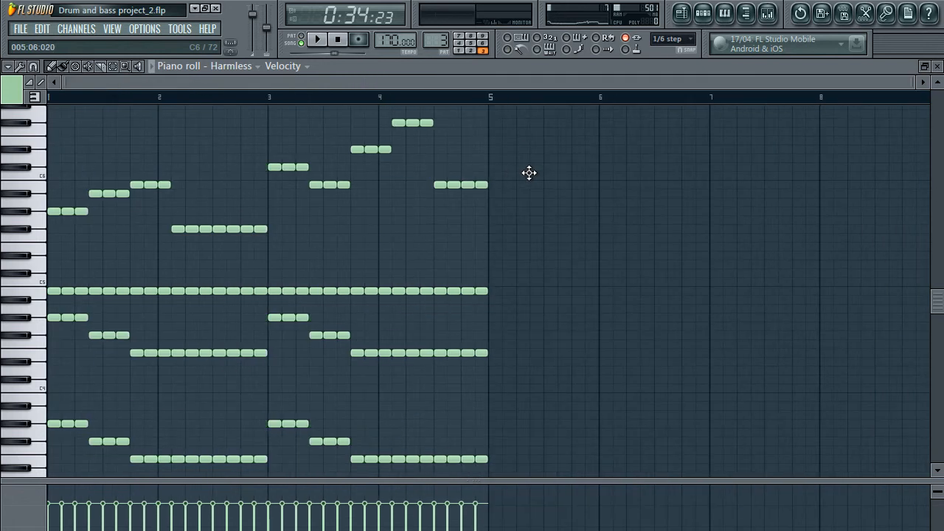
{"action": "left_click", "coordinate": [939, 66]}
{"action": "left_click", "coordinate": [505, 82]}
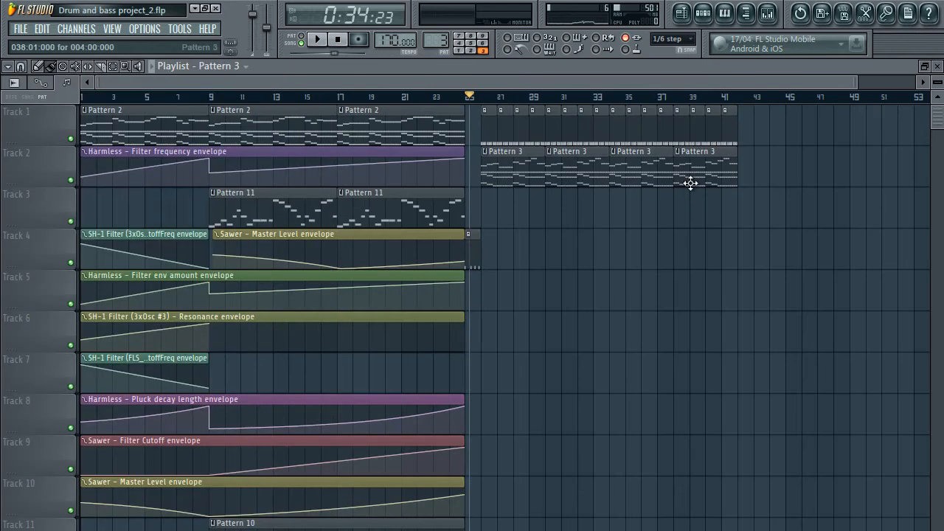
{"action": "double_click", "coordinate": [481, 174]}
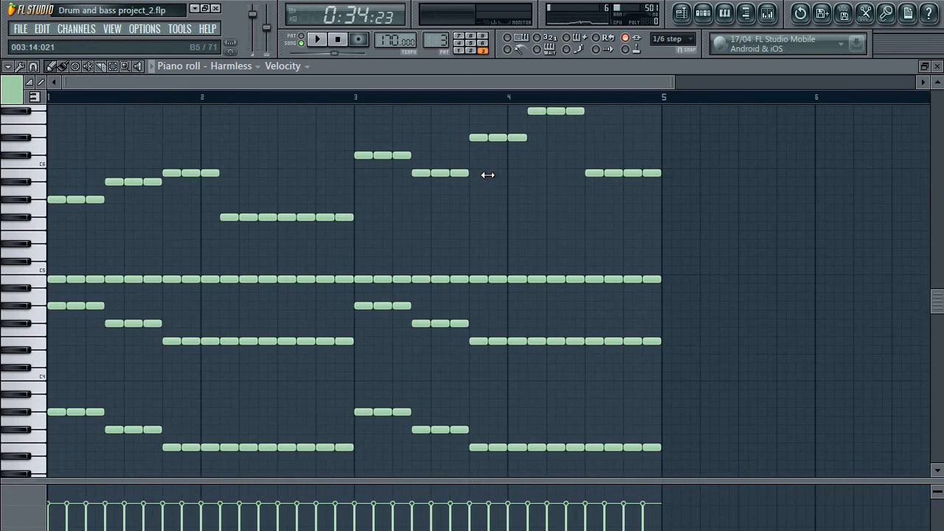
{"action": "scroll", "coordinate": [487, 175], "scroll_direction": "up", "scroll_amount": 2}
{"action": "scroll", "coordinate": [488, 175], "scroll_direction": "down", "scroll_amount": 3}
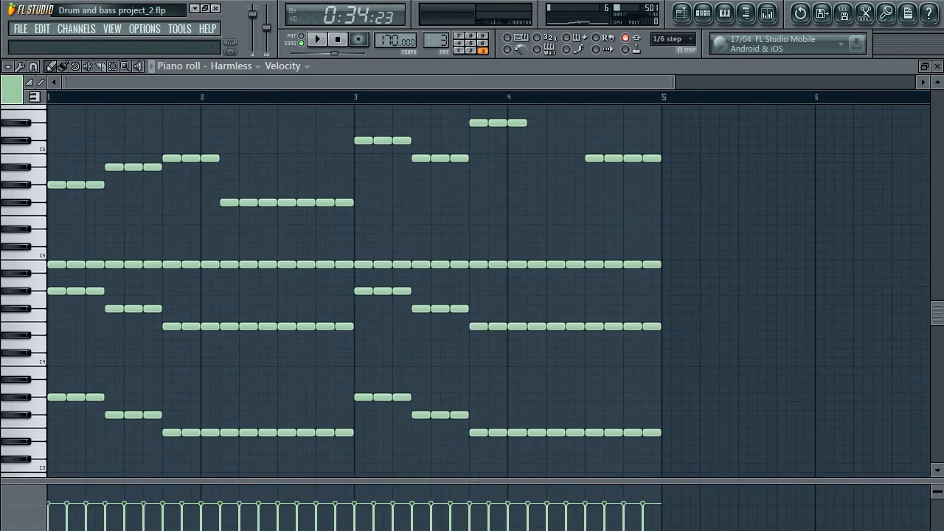
{"action": "left_click", "coordinate": [937, 65]}
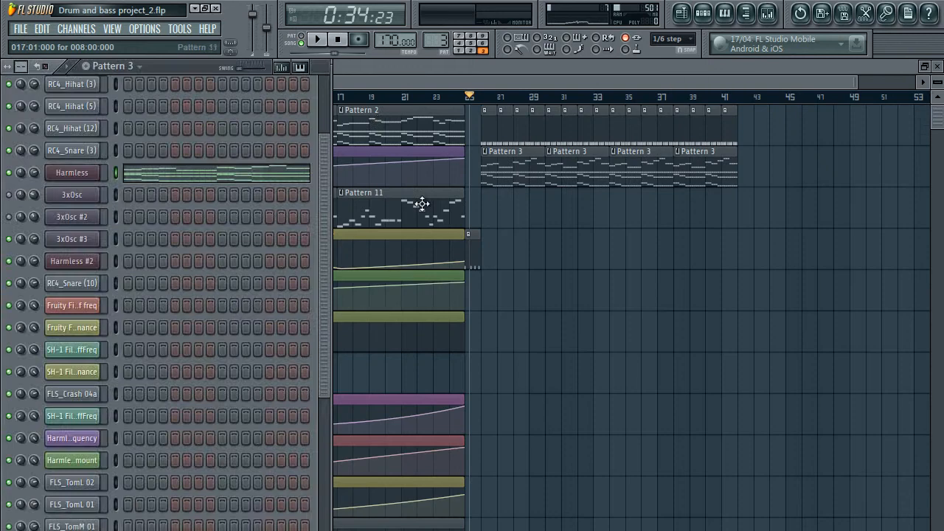
- Open Pattern 2's Harmless notes in the piano roll and select them all
{"action": "left_click", "coordinate": [379, 120]}
{"action": "double_click", "coordinate": [380, 120]}
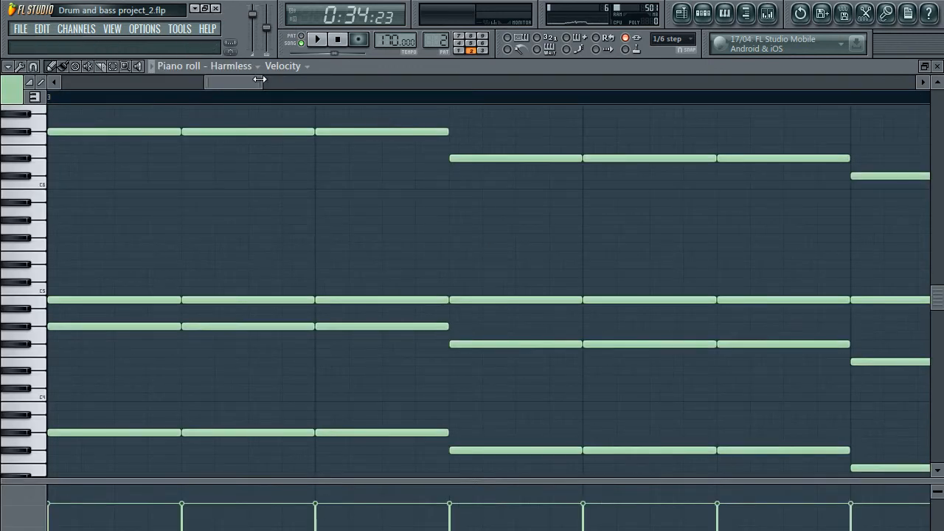
{"action": "scroll", "coordinate": [259, 79], "scroll_direction": "down", "scroll_amount": 6}
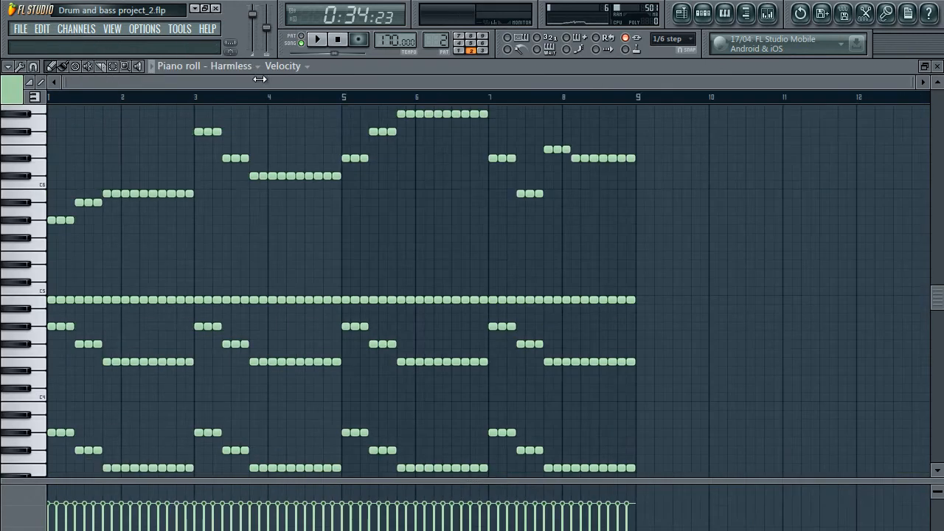
{"action": "key", "text": "ctrl+a"}
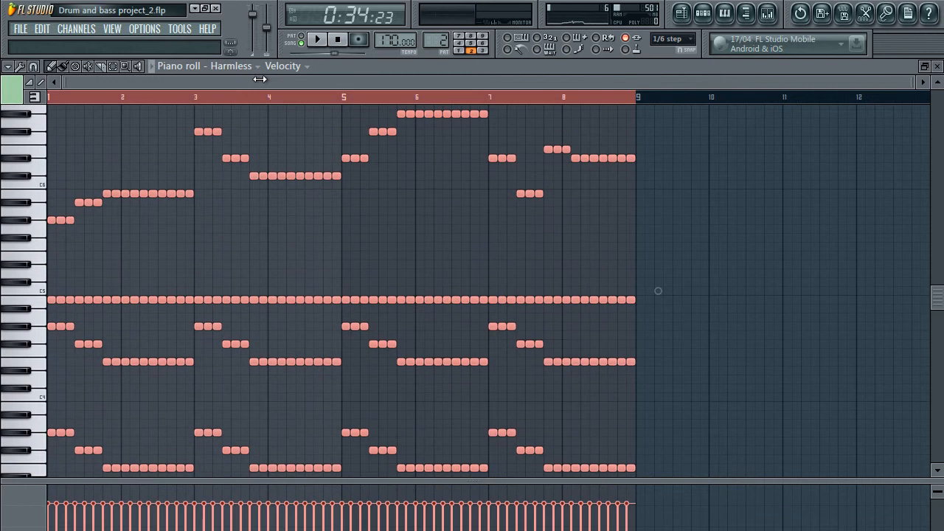
{"action": "left_click", "coordinate": [937, 66]}
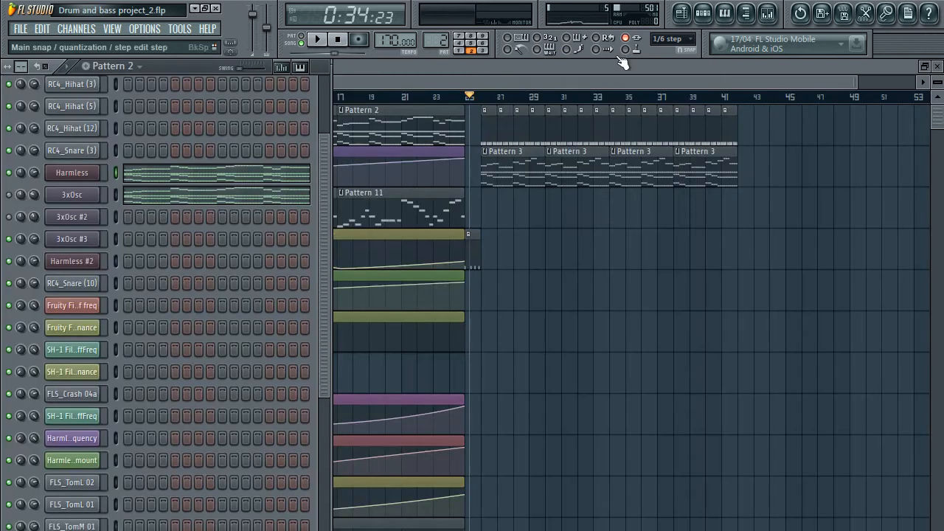
- Switch to the first empty pattern and try to paste Pattern 2's notes into its Harmless piano roll
{"action": "left_click", "coordinate": [436, 40]}
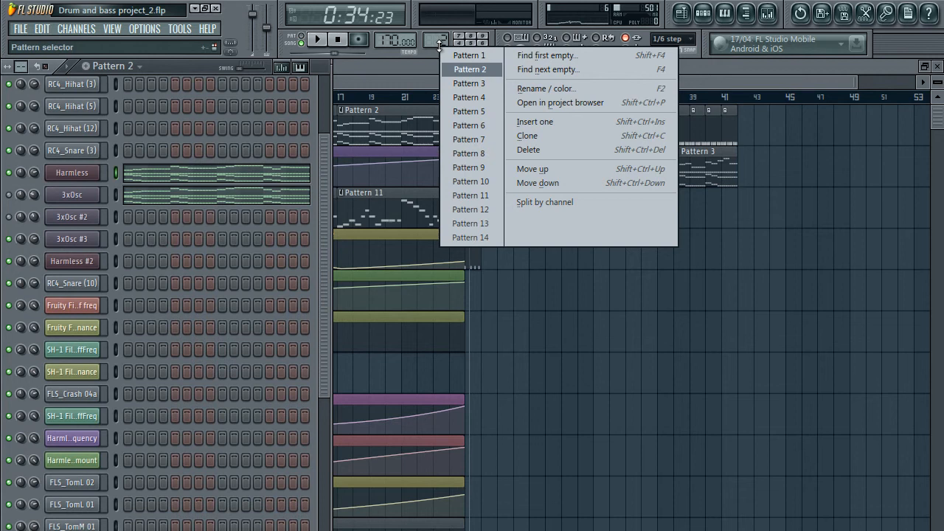
{"action": "left_click", "coordinate": [544, 55]}
{"action": "left_click", "coordinate": [519, 40]}
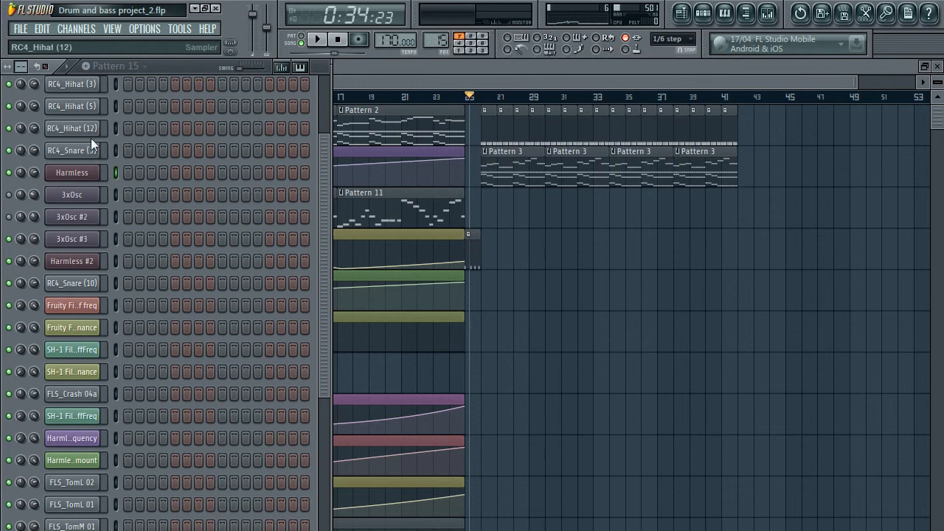
{"action": "right_click", "coordinate": [87, 178]}
{"action": "left_click", "coordinate": [134, 174]}
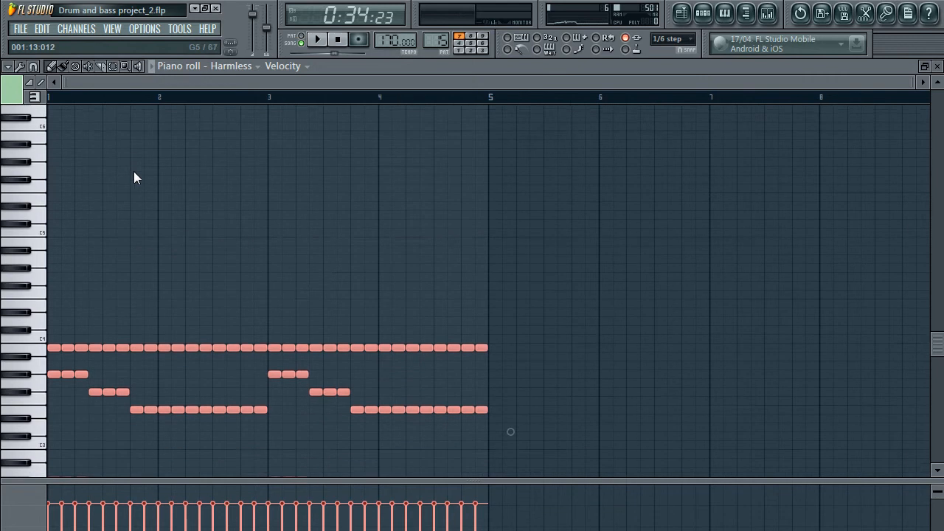
- Delete the notes pasted into Pattern 15's Harmless piano roll and close the piano roll
{"action": "scroll", "coordinate": [133, 171], "scroll_direction": "up", "scroll_amount": 5}
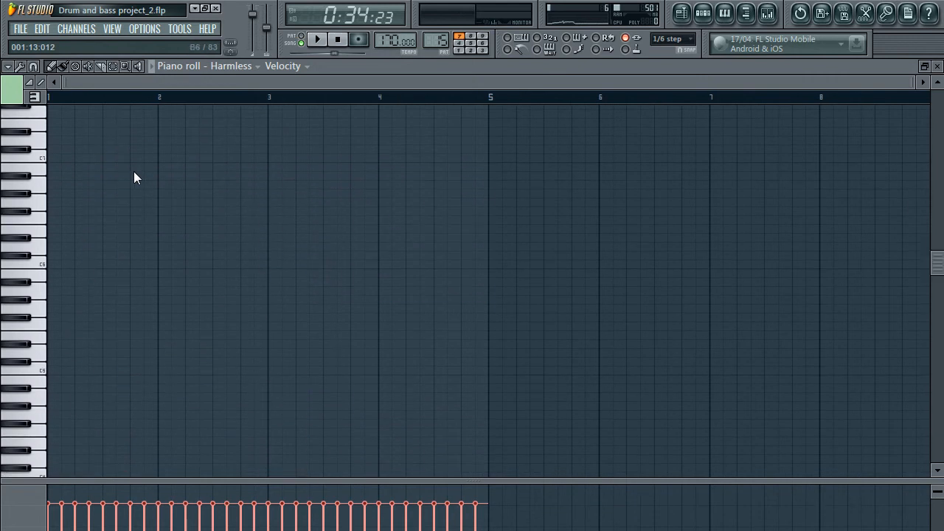
{"action": "scroll", "coordinate": [133, 171], "scroll_direction": "down", "scroll_amount": 4}
{"action": "key", "text": "Delete"}
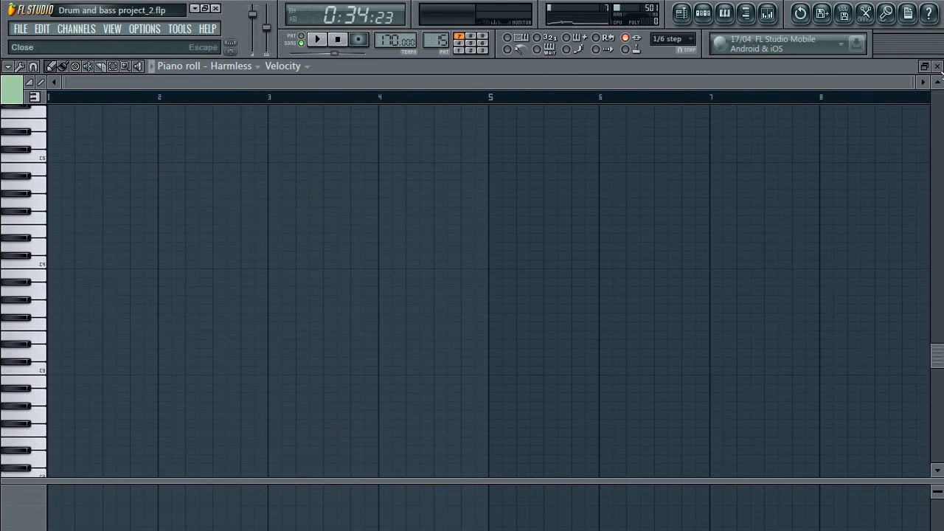
{"action": "left_click", "coordinate": [938, 66]}
- Copy all of Pattern 2's Harmless notes and paste them into Pattern 15's Harmless piano roll
{"action": "double_click", "coordinate": [408, 109]}
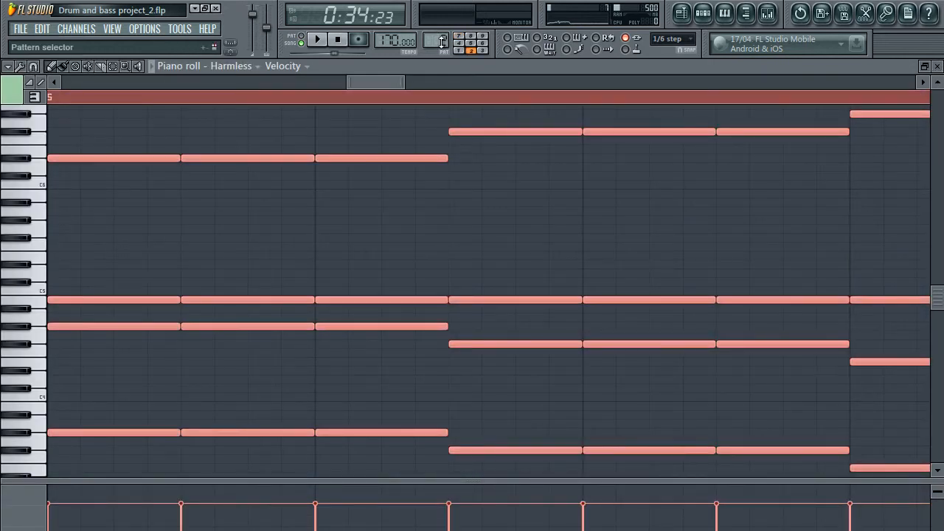
{"action": "left_click_drag", "start_coordinate": [441, 40], "coordinate": [445, 514]}
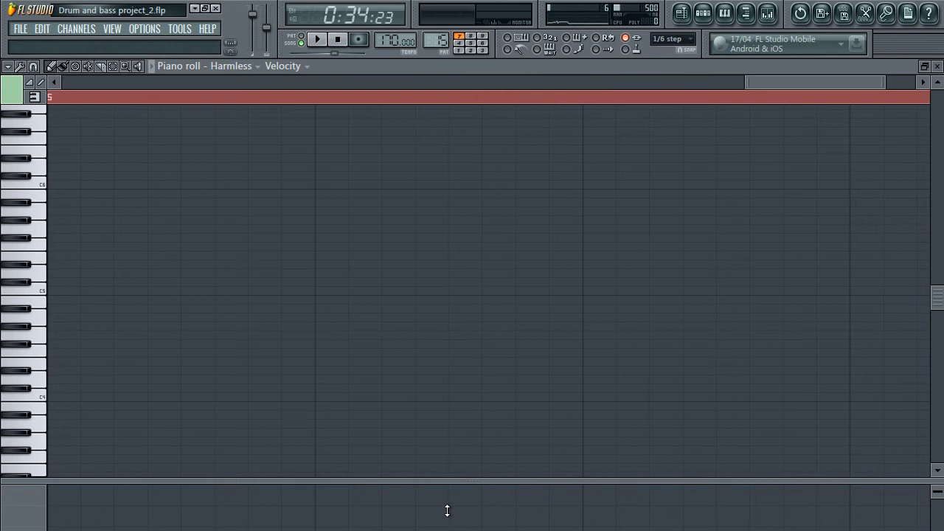
{"action": "left_click_drag", "start_coordinate": [441, 42], "coordinate": [442, 47]}
{"action": "scroll", "coordinate": [624, 229], "scroll_direction": "down", "scroll_amount": 5}
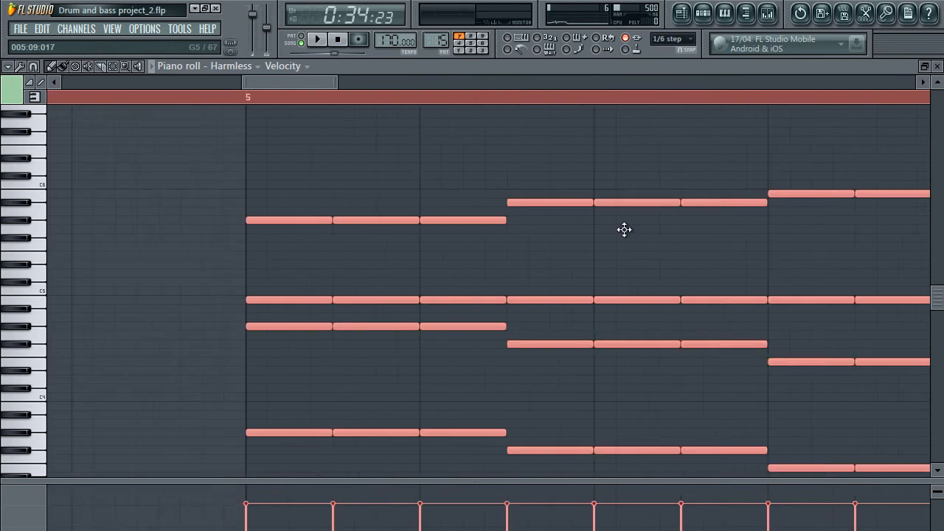
{"action": "scroll", "coordinate": [623, 230], "scroll_direction": "down", "scroll_amount": 1}
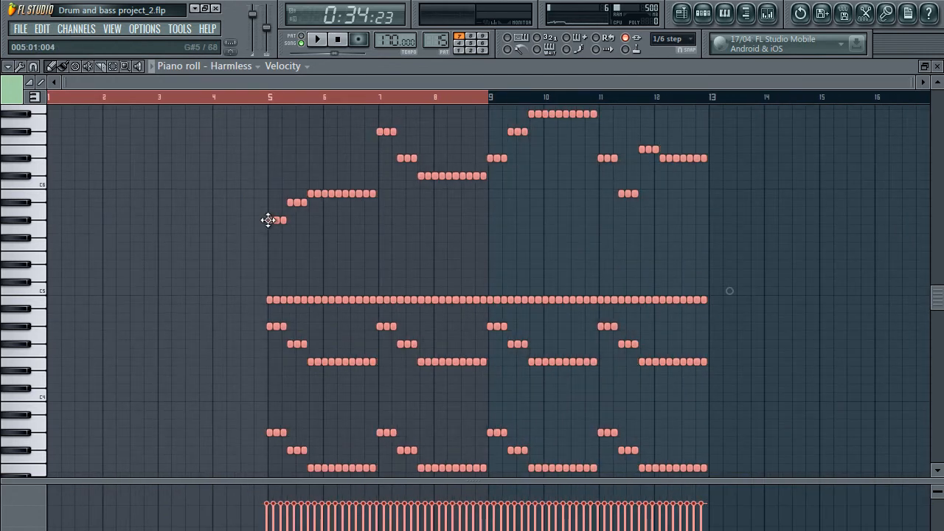
- Move the pasted notes to start at bar 1, and clear the note and time selections
{"action": "left_click_drag", "start_coordinate": [270, 219], "coordinate": [31, 215]}
{"action": "left_click", "coordinate": [157, 243]}
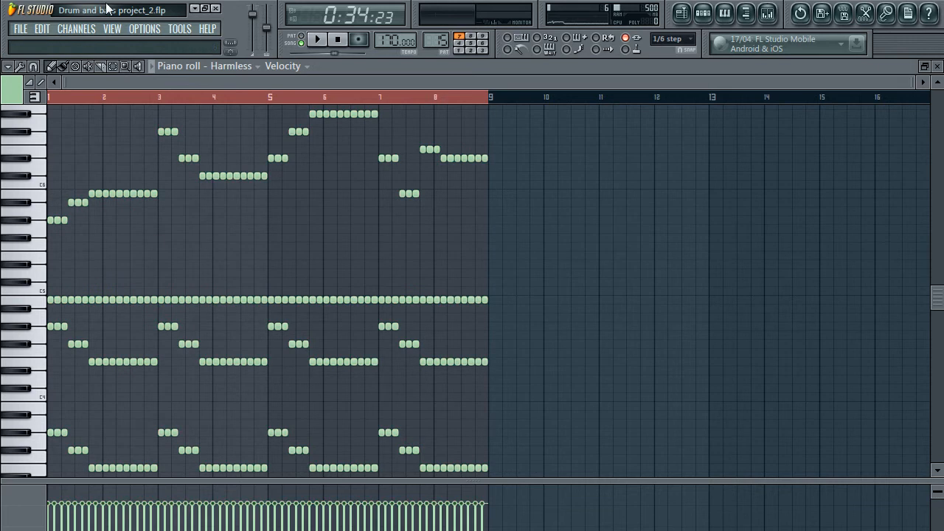
{"action": "double_click", "coordinate": [104, 104]}
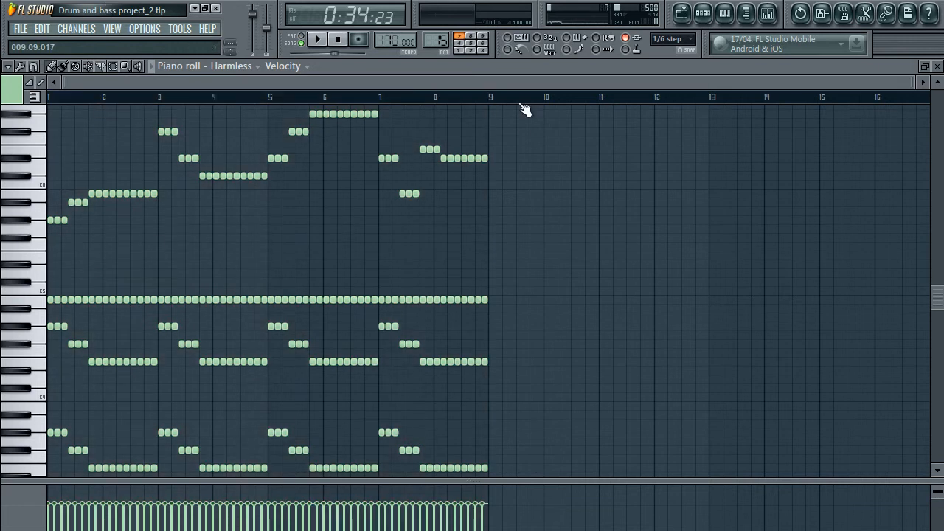
- Delete all notes from bar 5 through bar 8 so Pattern 15 is four bars long
{"action": "left_click_drag", "start_coordinate": [515, 111], "coordinate": [270, 489]}
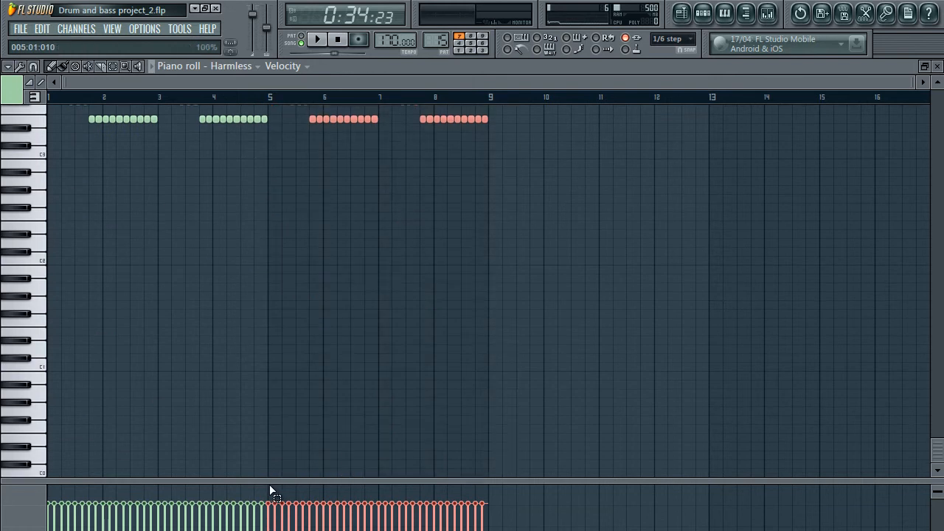
{"action": "key", "text": "Delete"}
{"action": "scroll", "coordinate": [270, 491], "scroll_direction": "up", "scroll_amount": 6}
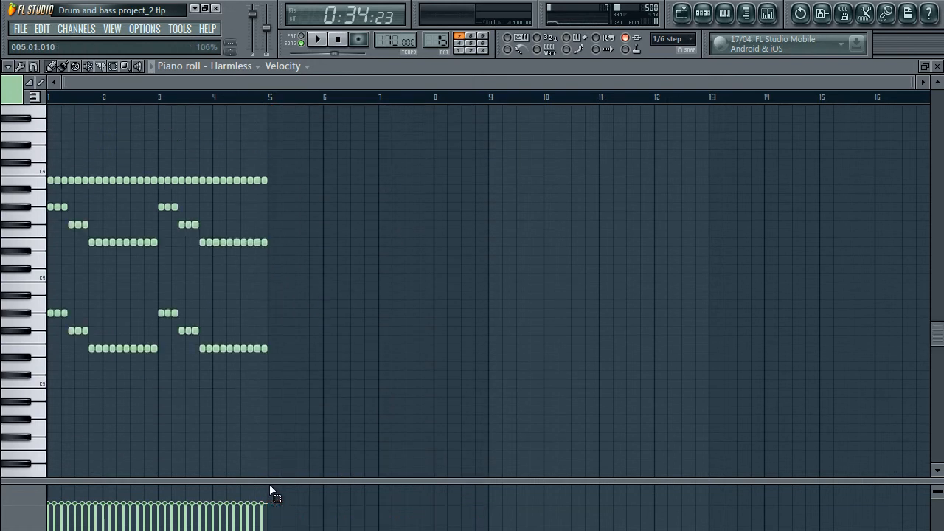
{"action": "scroll", "coordinate": [168, 190], "scroll_direction": "up", "scroll_amount": 4}
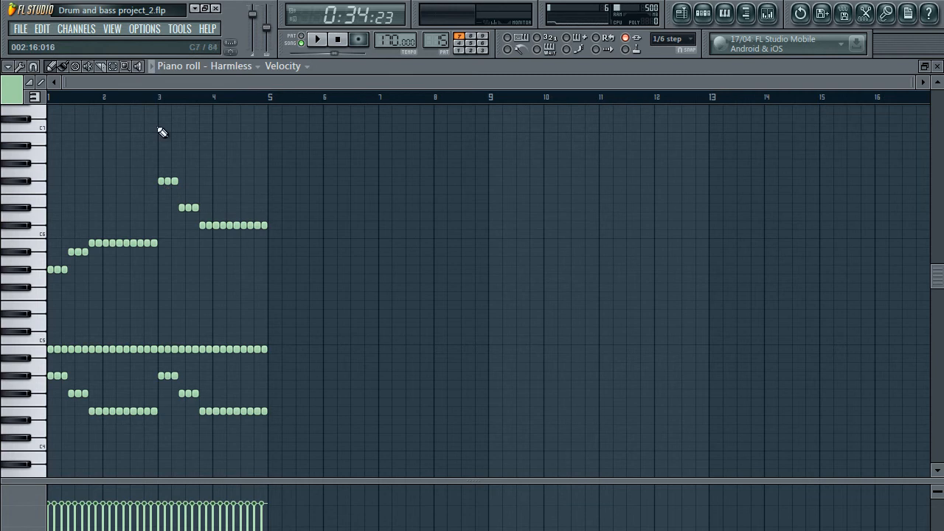
- Lower the last seven notes of the B5 run in bar 2 to F#5
{"action": "left_click_drag", "start_coordinate": [169, 282], "coordinate": [115, 239]}
{"action": "scroll", "coordinate": [169, 301], "scroll_direction": "up", "scroll_amount": 5}
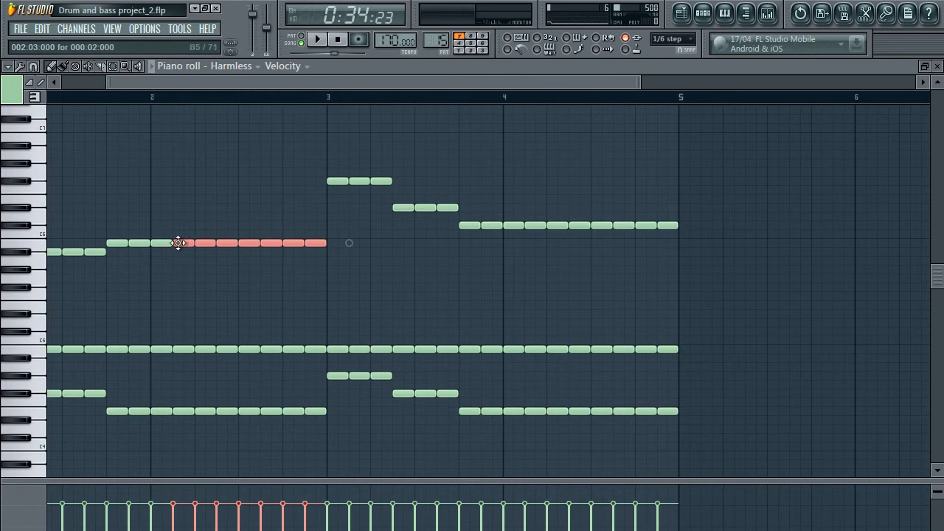
{"action": "left_click_drag", "start_coordinate": [178, 247], "coordinate": [175, 294]}
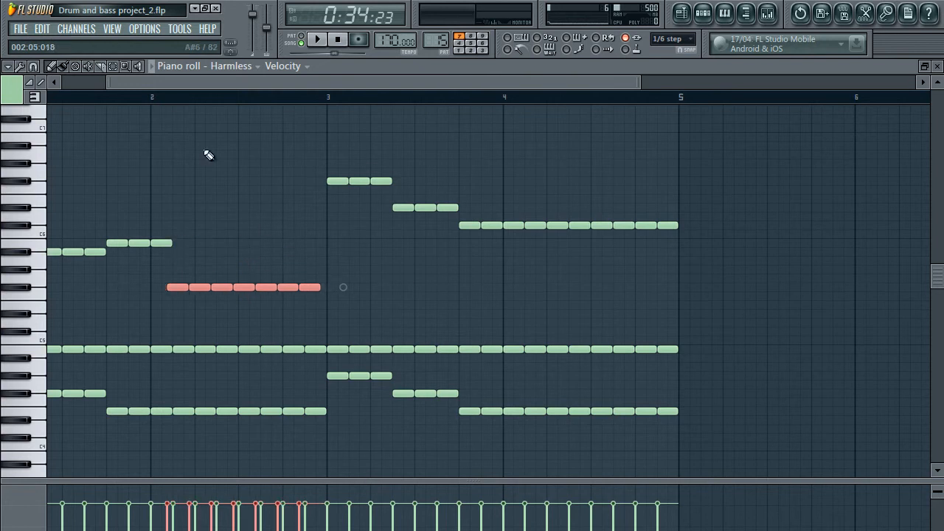
{"action": "left_click_drag", "start_coordinate": [196, 82], "coordinate": [30, 101]}
- Shift the seven F#5 notes slightly later so they end at bar 3, checking the melody with playback
{"action": "key", "text": "space"}
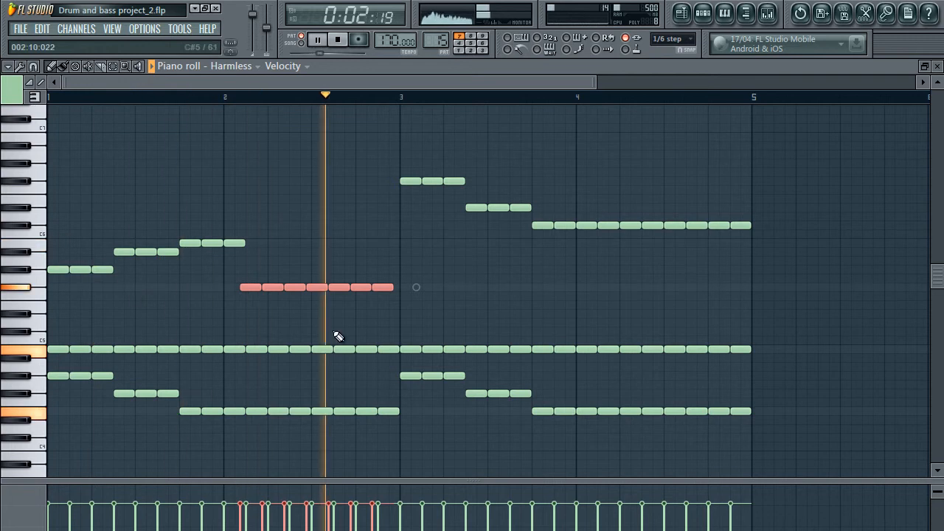
{"action": "key", "text": "space"}
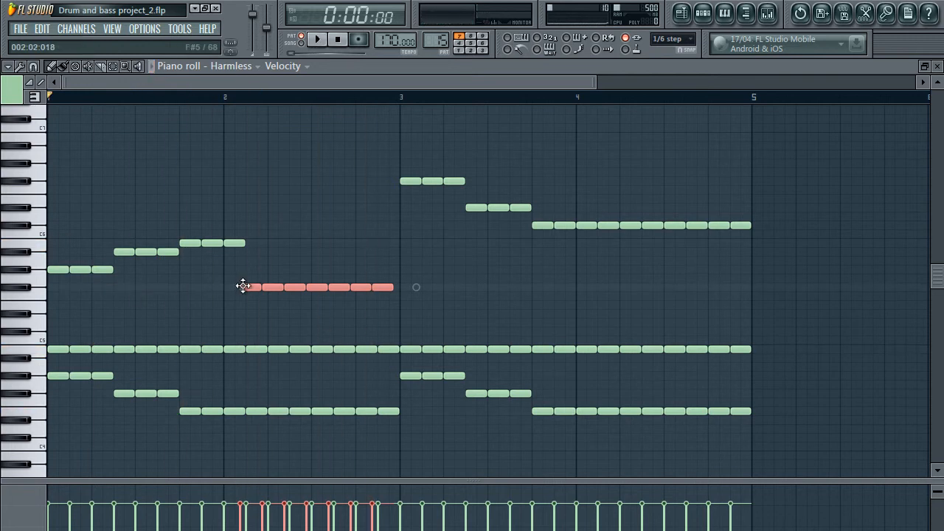
{"action": "left_click_drag", "start_coordinate": [243, 286], "coordinate": [248, 286]}
{"action": "key", "text": "space"}
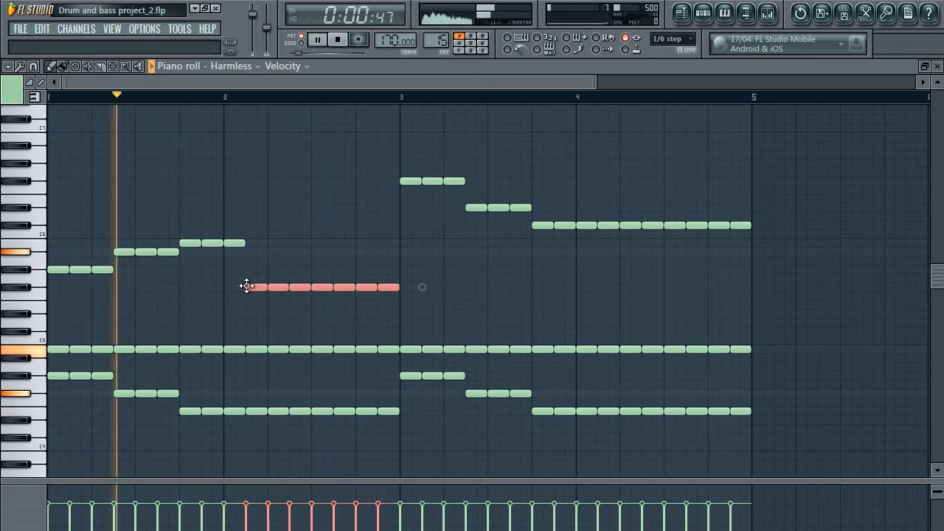
{"action": "key", "text": "space"}
{"action": "left_click", "coordinate": [262, 329]}
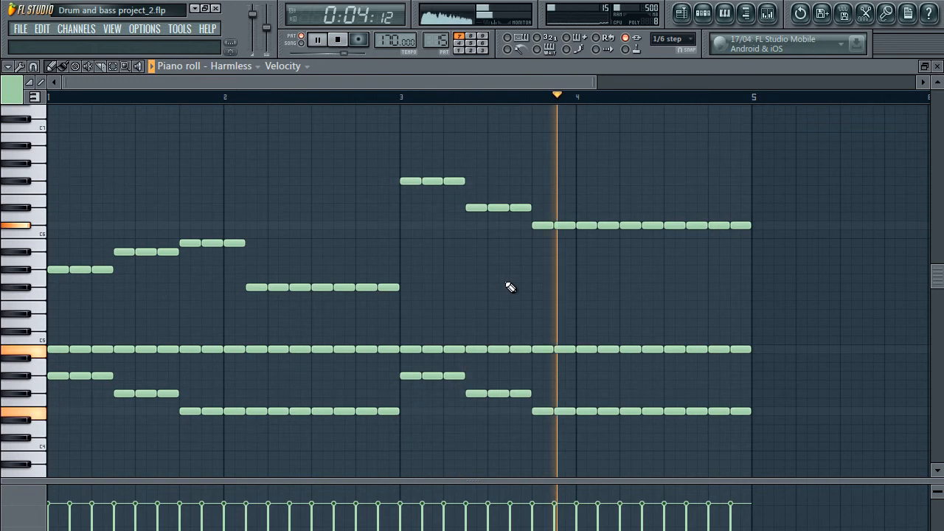
{"action": "key", "text": "space"}
- Try lowering the three F#6 notes at the start of bar 3 to A#5, checking the melody with playback
{"action": "left_click_drag", "start_coordinate": [457, 142], "coordinate": [410, 193]}
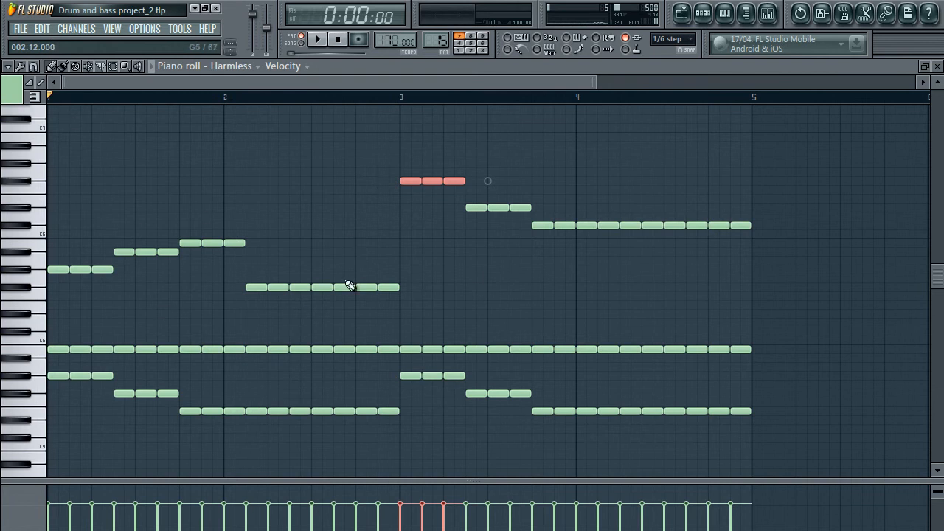
{"action": "left_click_drag", "start_coordinate": [411, 180], "coordinate": [406, 274]}
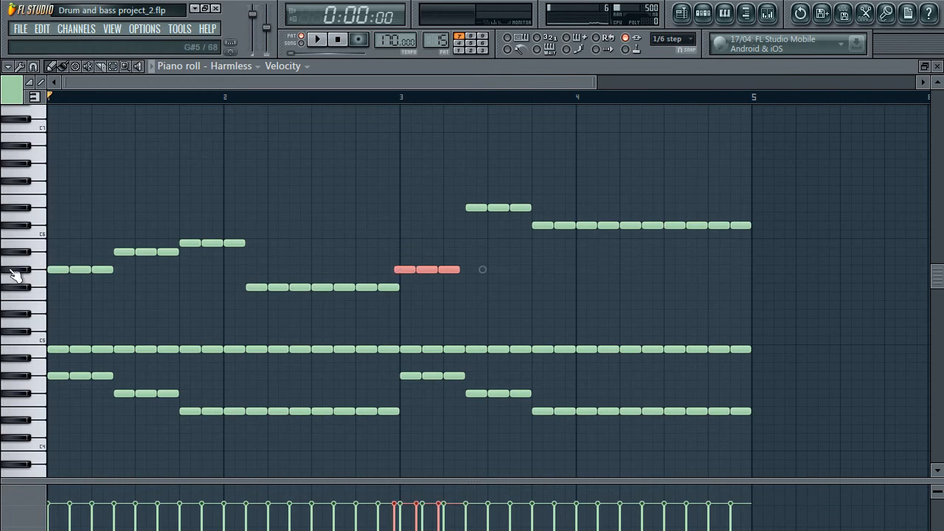
{"action": "mouse_move", "coordinate": [399, 269]}
{"action": "left_mouse_down"}
{"action": "mouse_move", "coordinate": [404, 240]}
{"action": "mouse_move", "coordinate": [402, 251]}
{"action": "left_mouse_up"}
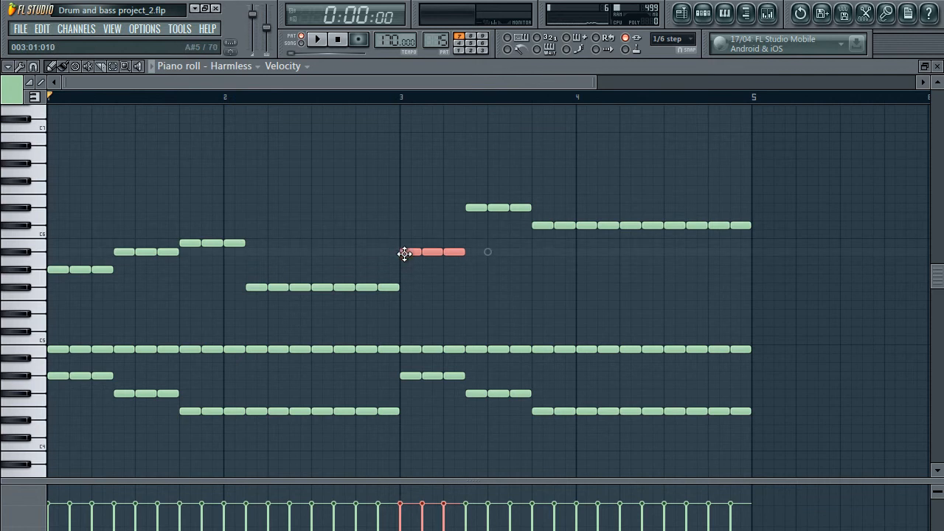
{"action": "left_click_drag", "start_coordinate": [536, 193], "coordinate": [445, 219]}
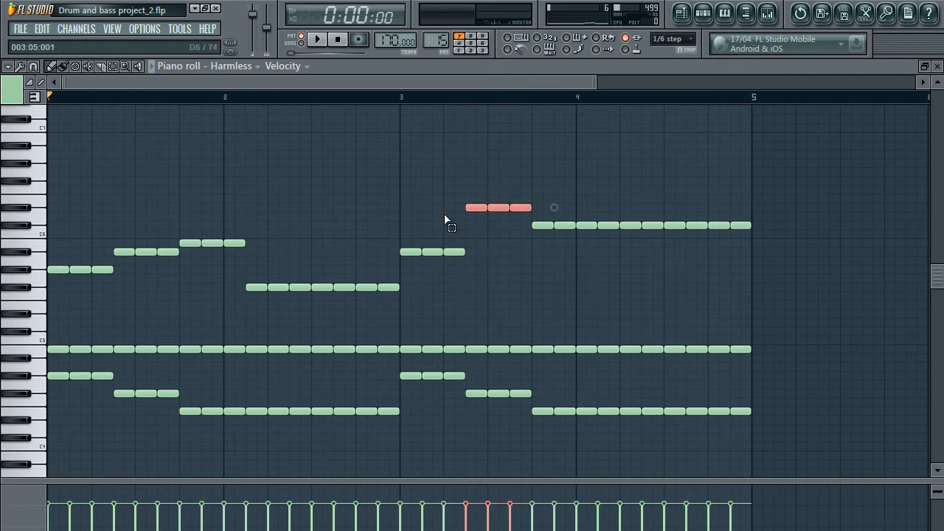
{"action": "key", "text": "space"}
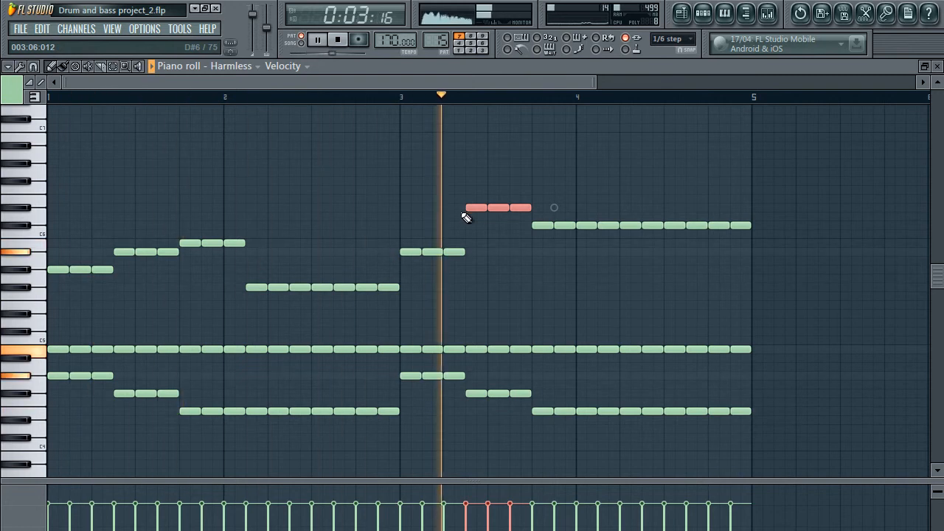
{"action": "key", "text": "space"}
- Try the first three melody notes of bar 3 at B5 and at G#5, playing the pattern after each change
{"action": "mouse_move", "coordinate": [394, 236]}
{"action": "left_mouse_down"}
{"action": "mouse_move", "coordinate": [460, 263]}
{"action": "mouse_move", "coordinate": [409, 244]}
{"action": "left_mouse_up"}
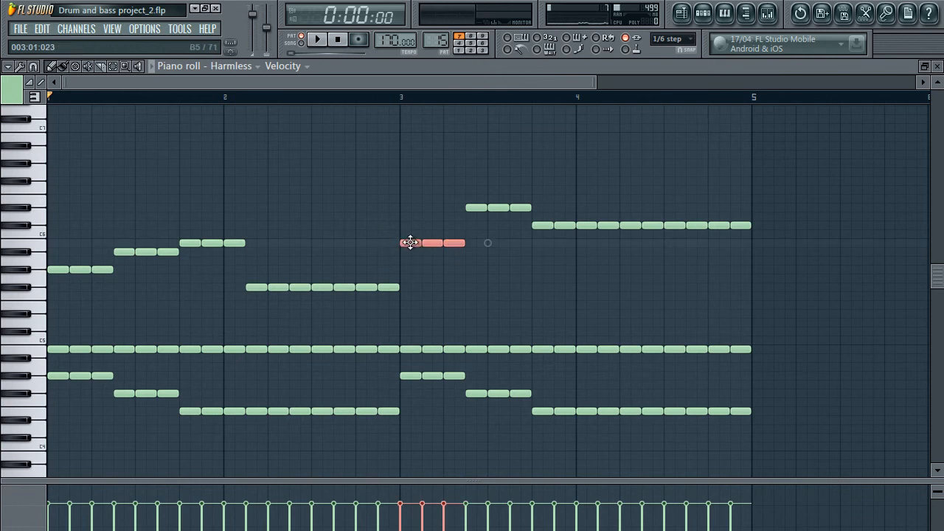
{"action": "key", "text": "space"}
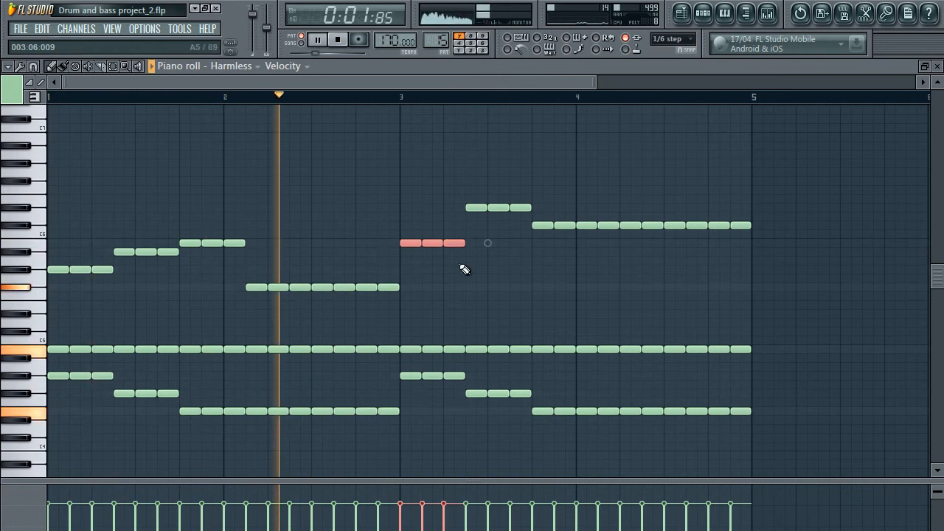
{"action": "key", "text": "space"}
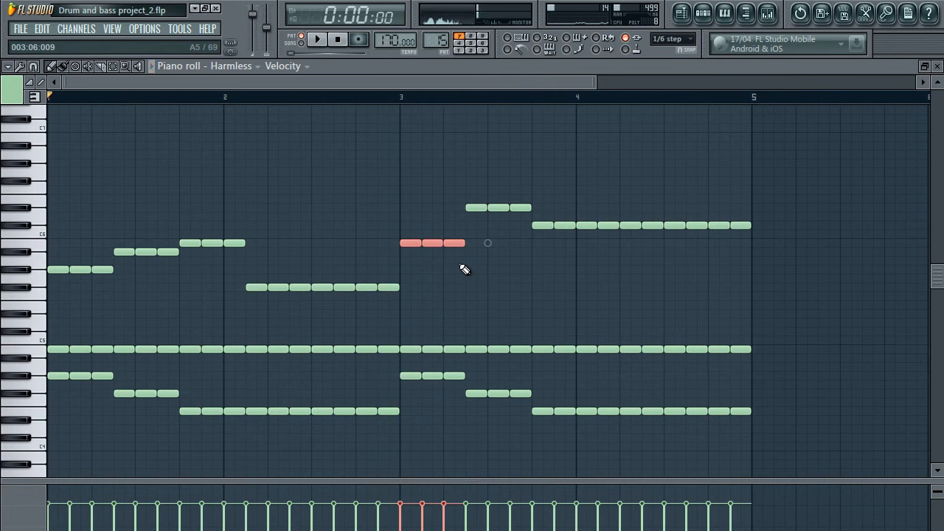
{"action": "left_click_drag", "start_coordinate": [406, 246], "coordinate": [405, 275]}
{"action": "key", "text": "space"}
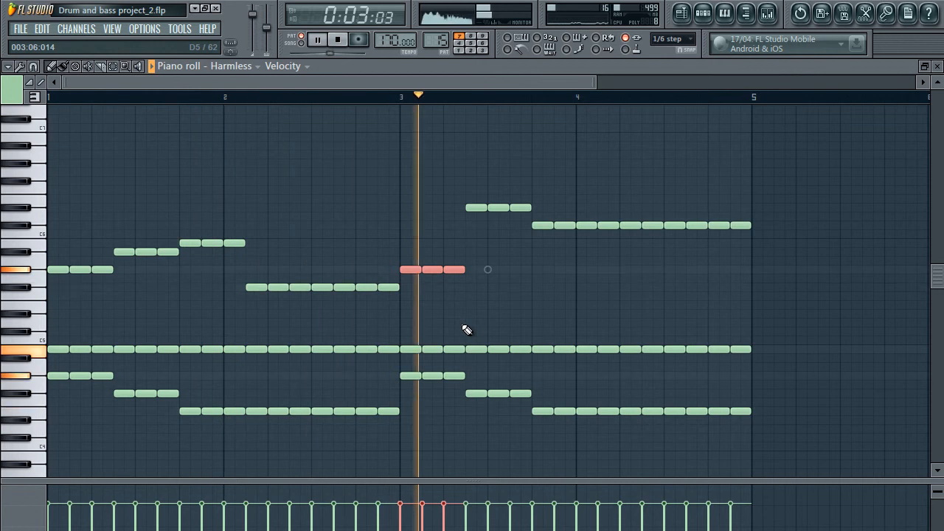
{"action": "key", "text": "space"}
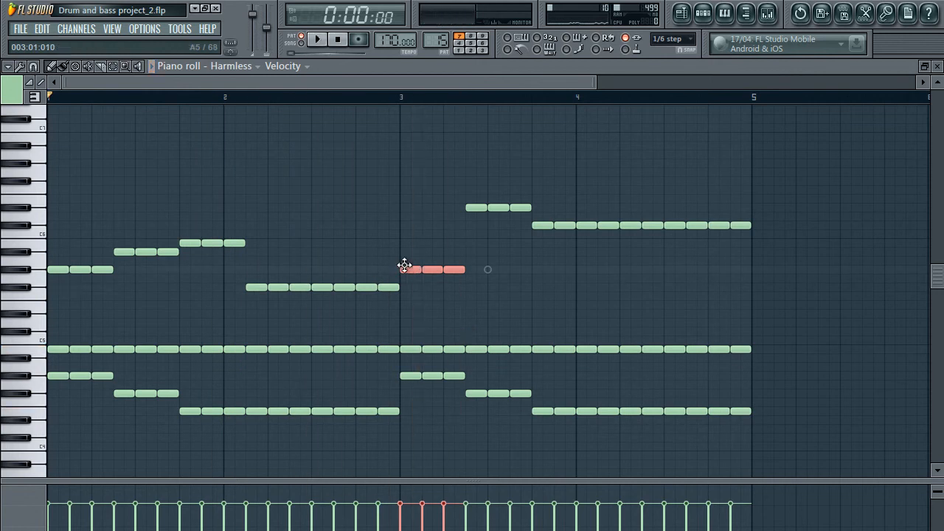
- Raise the first three melody notes of bar 3 to C#6 and check them with playback
{"action": "left_click_drag", "start_coordinate": [403, 267], "coordinate": [404, 221]}
{"action": "key", "text": "space"}
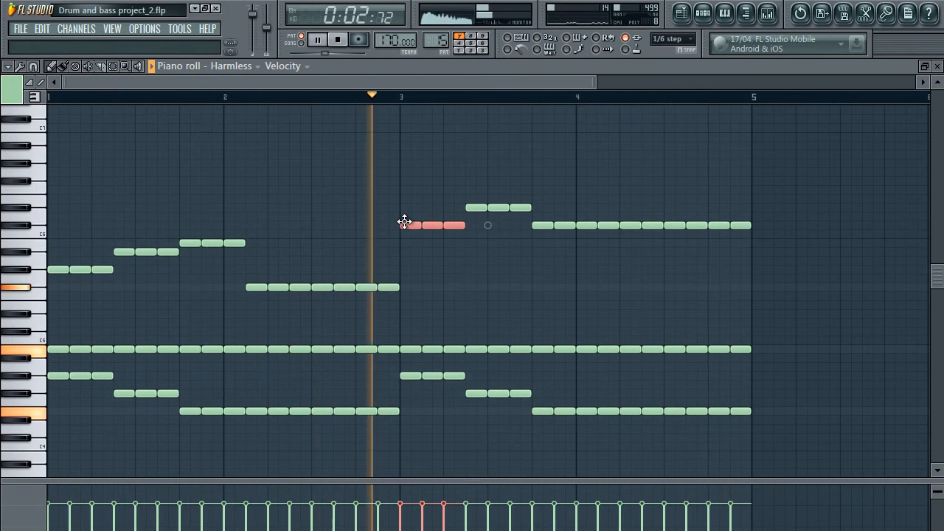
{"action": "key", "text": "space"}
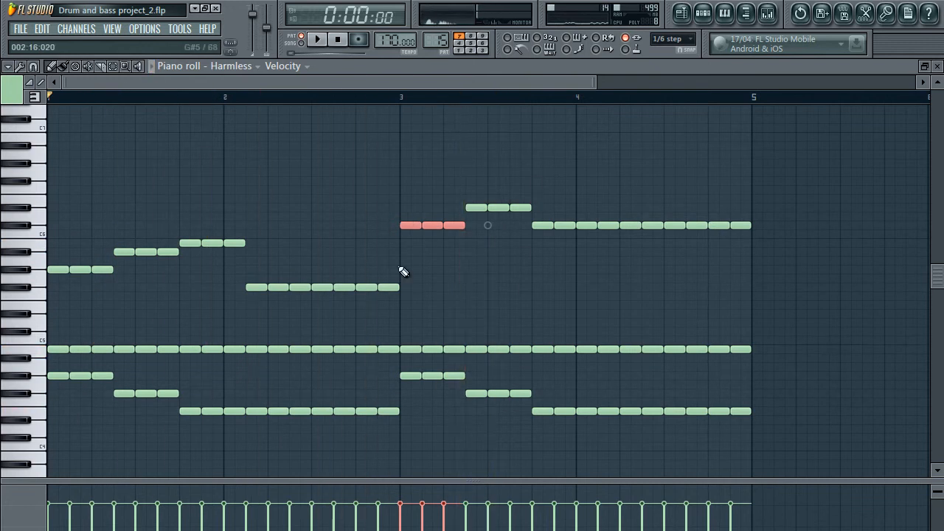
- Try raising the three D#6 notes in bar 3 to E6 and listen to the pattern
{"action": "left_click_drag", "start_coordinate": [542, 256], "coordinate": [523, 222]}
{"action": "left_click", "coordinate": [476, 199]}
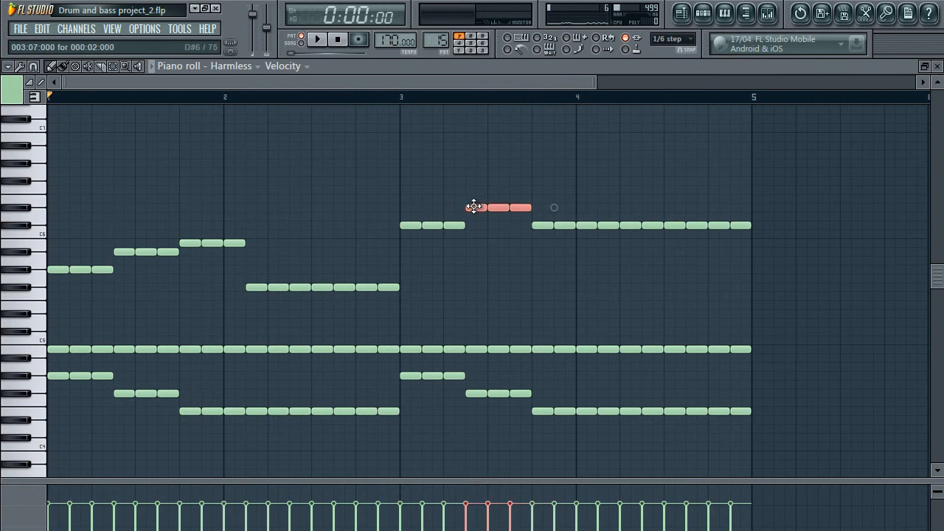
{"action": "mouse_move", "coordinate": [473, 207]}
{"action": "left_mouse_down"}
{"action": "mouse_move", "coordinate": [473, 216]}
{"action": "mouse_move", "coordinate": [473, 196]}
{"action": "left_mouse_up"}
{"action": "key", "text": "space"}
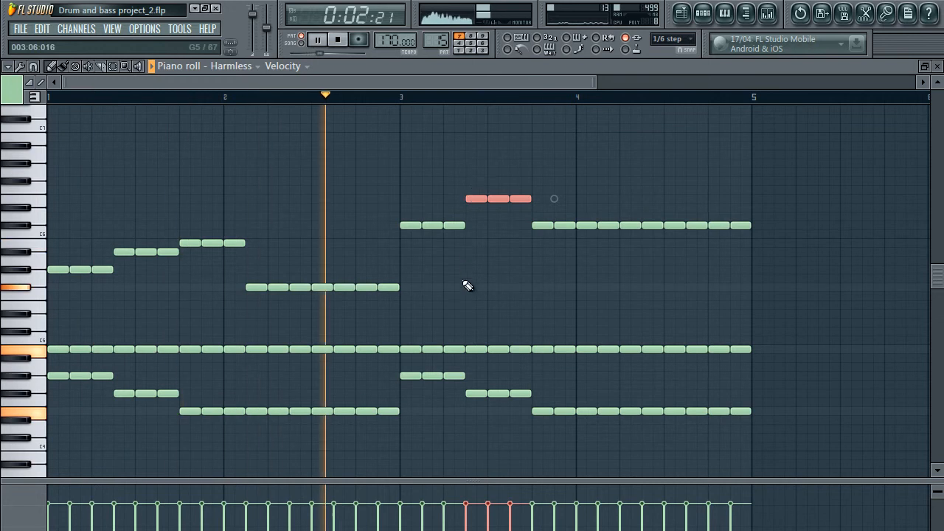
{"action": "key", "text": "space"}
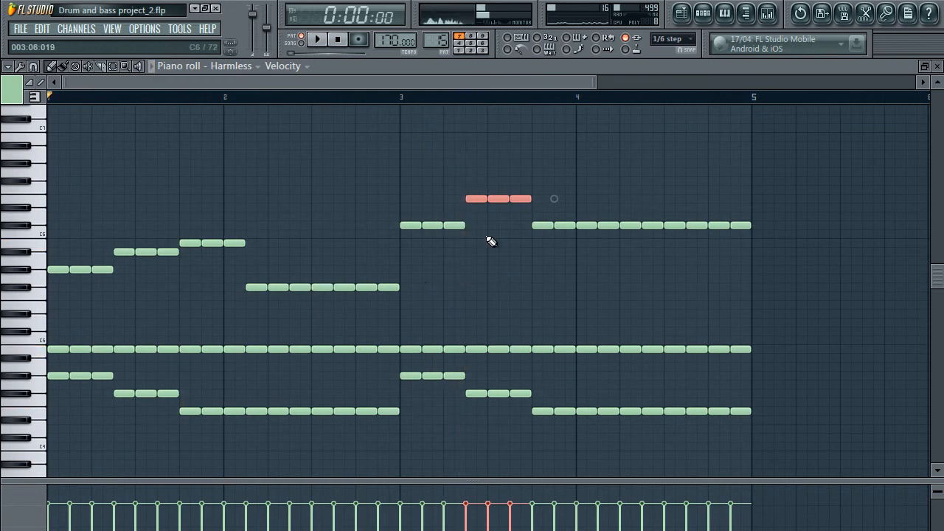
- Move the three E6 notes in bar 3 back down to D#6 and play the pattern
{"action": "double_click", "coordinate": [472, 199]}
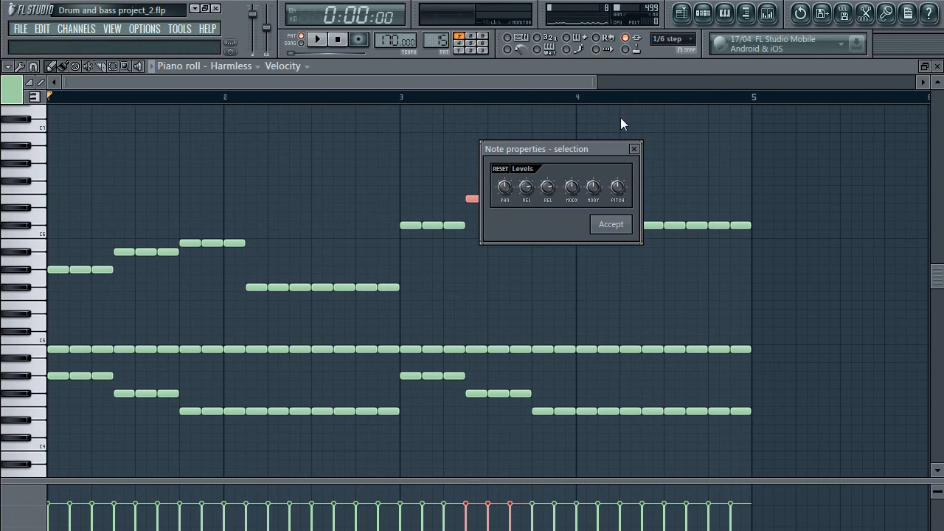
{"action": "left_click", "coordinate": [632, 149]}
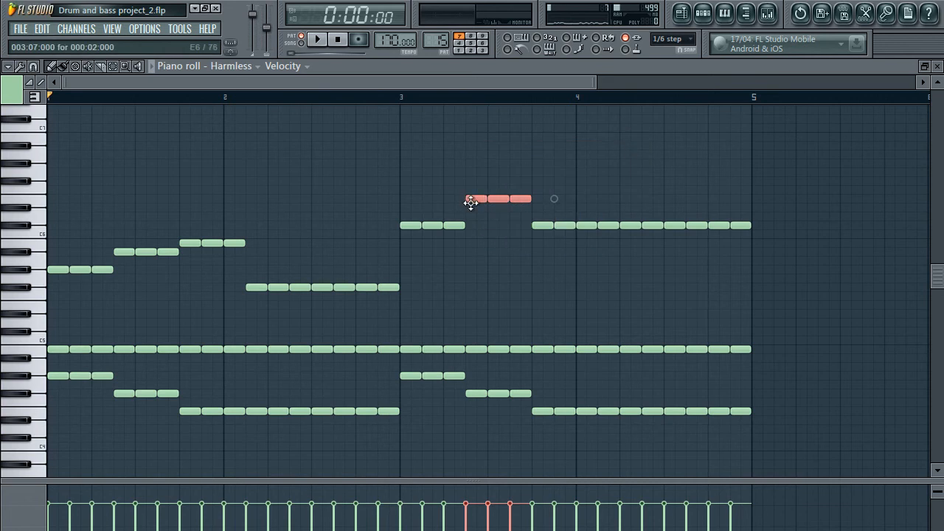
{"action": "left_click_drag", "start_coordinate": [470, 203], "coordinate": [471, 213]}
{"action": "key", "text": "space"}
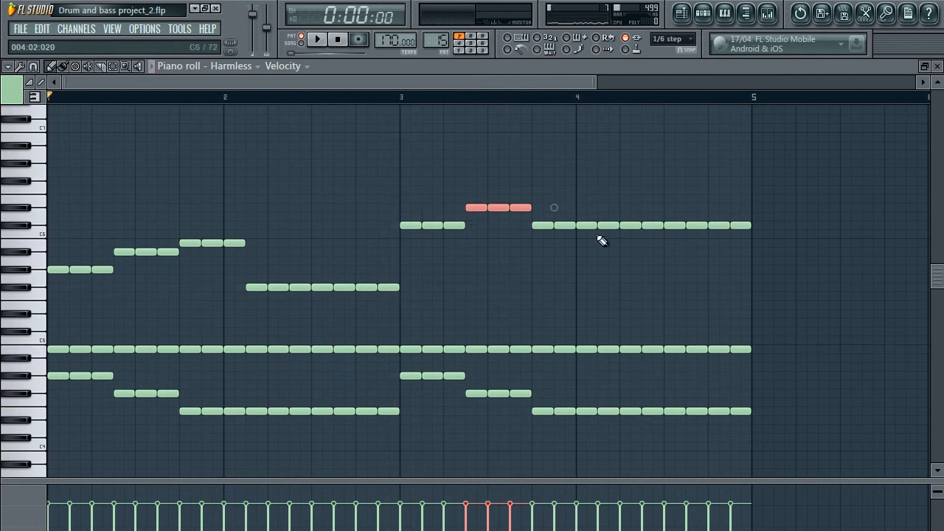
- Raise the first three notes of the C#6 run leading into bar 4 to F#6 and play the pattern
{"action": "left_click_drag", "start_coordinate": [592, 249], "coordinate": [538, 214]}
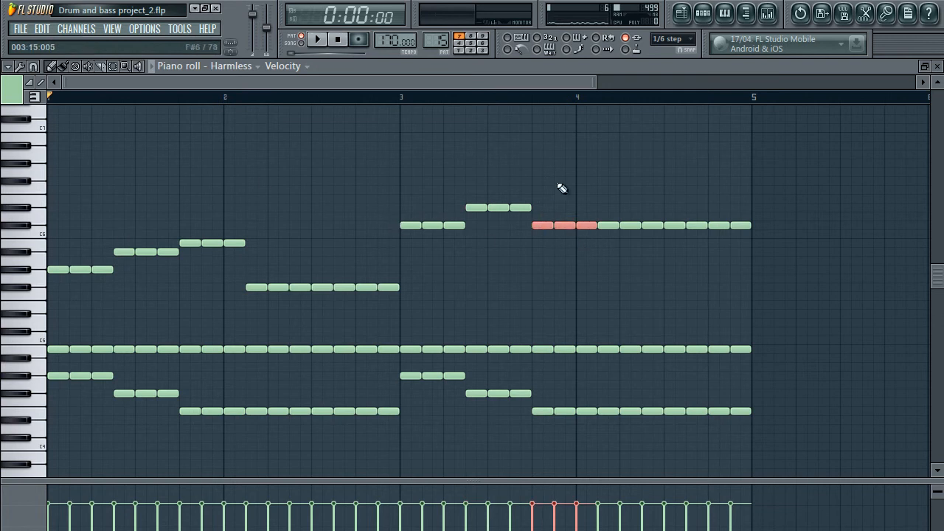
{"action": "left_click_drag", "start_coordinate": [536, 228], "coordinate": [536, 190]}
{"action": "key", "text": "space"}
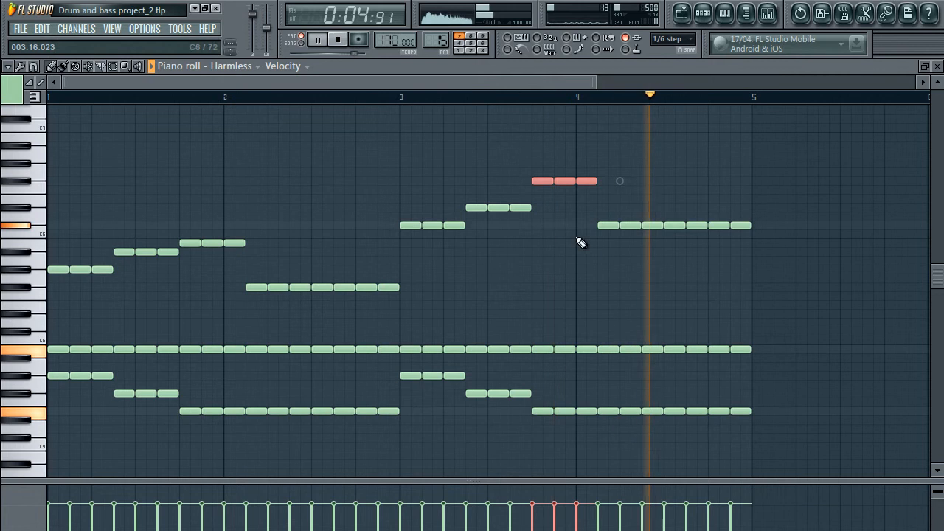
- Raise the last seven C#6 notes in bar 4 to G#6, check the melody with playback, and clear the selection
{"action": "left_click_drag", "start_coordinate": [794, 282], "coordinate": [607, 163]}
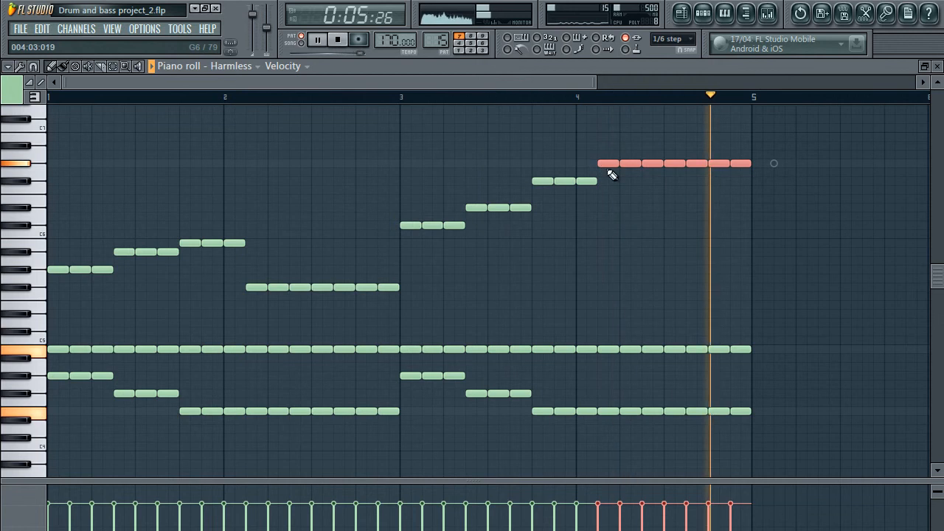
{"action": "key", "text": "space"}
{"action": "key", "text": "space"}
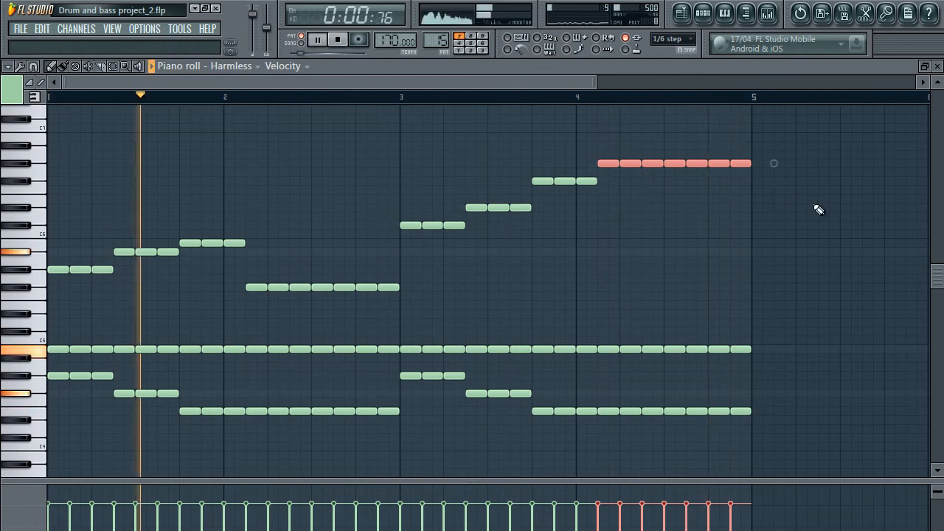
{"action": "left_click", "coordinate": [306, 147]}
{"action": "key", "text": "space"}
- Raise the second and fourth notes of the E4 run spanning bars 1 and 2 to F#4, checking with playback
{"action": "scroll", "coordinate": [307, 151], "scroll_direction": "down", "scroll_amount": 3}
{"action": "scroll", "coordinate": [307, 151], "scroll_direction": "down", "scroll_amount": 3}
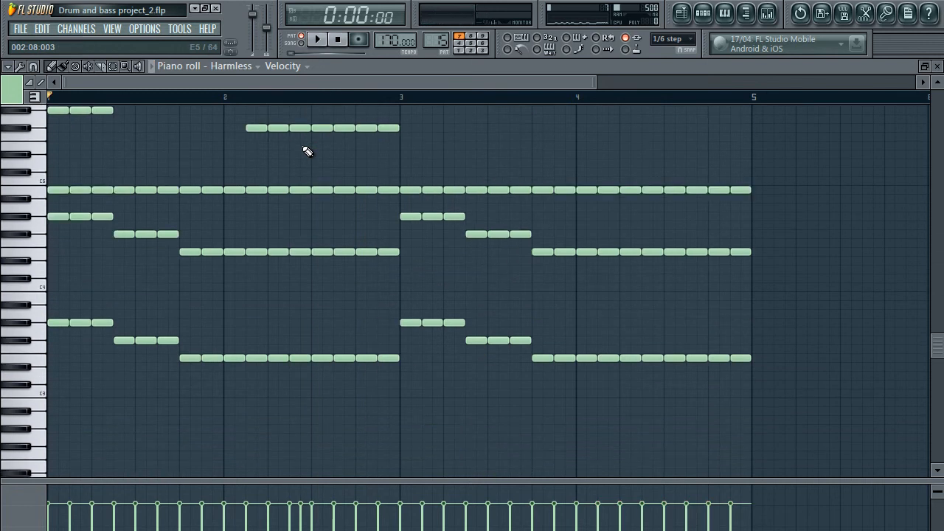
{"action": "scroll", "coordinate": [307, 151], "scroll_direction": "up", "scroll_amount": 1}
{"action": "left_click_drag", "start_coordinate": [213, 278], "coordinate": [250, 257]}
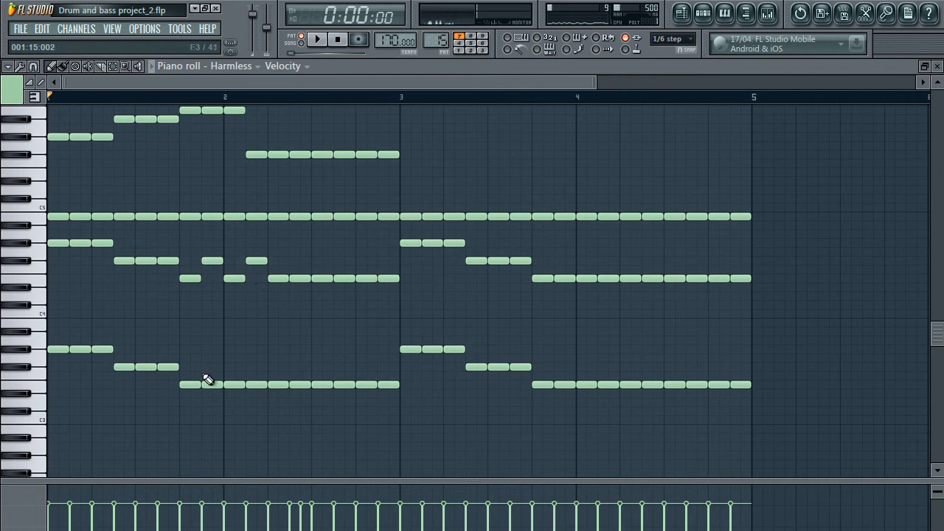
{"action": "key", "text": "space"}
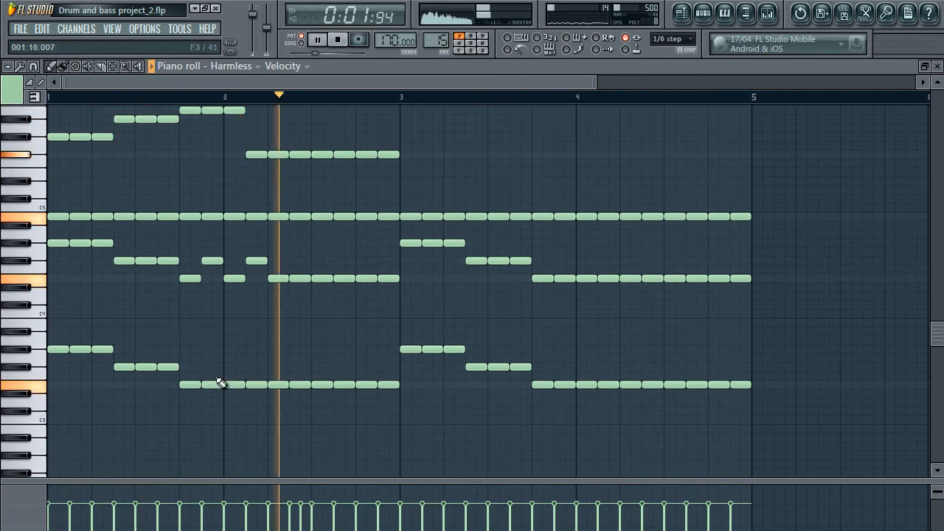
{"action": "key", "text": "space"}
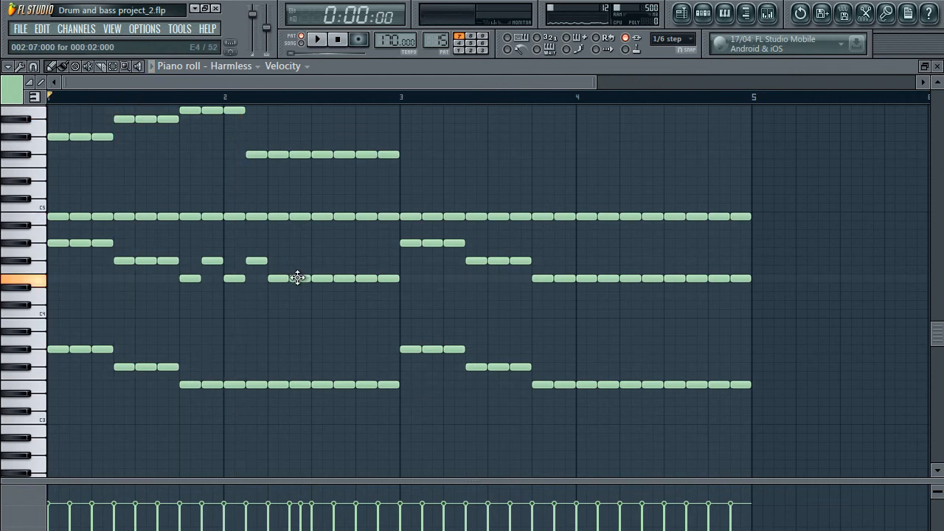
- Lower the sixth and eighth notes of the first E4 run to D#4 and its last note before bar 3 to C#4
{"action": "left_click_drag", "start_coordinate": [297, 277], "coordinate": [340, 287]}
{"action": "key", "text": "space"}
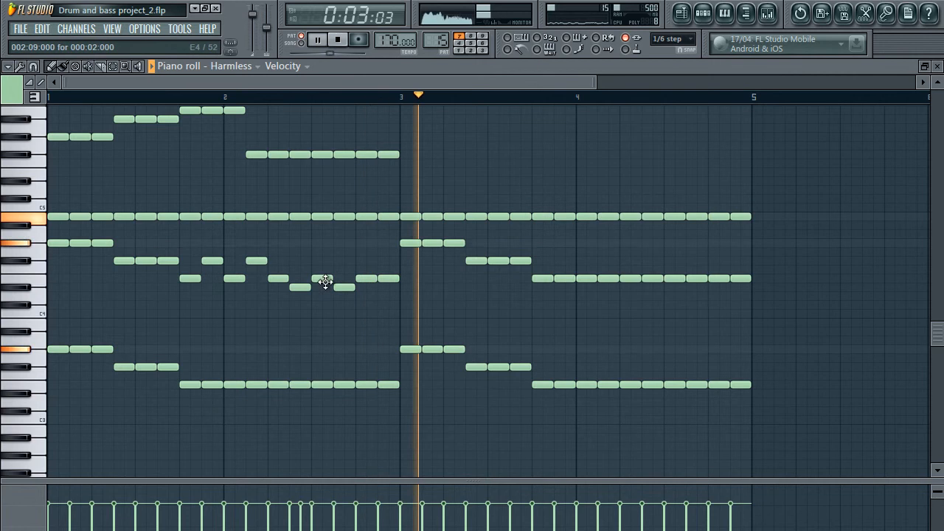
{"action": "key", "text": "space"}
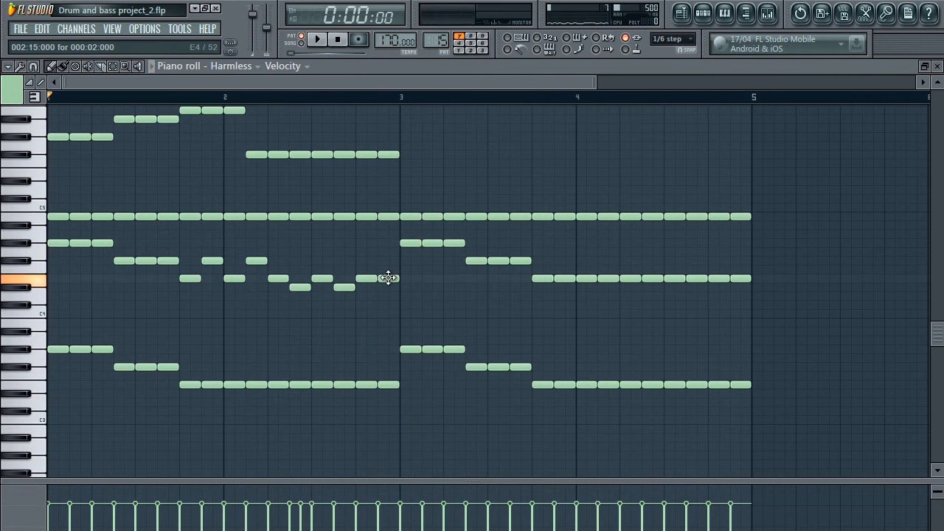
{"action": "left_click_drag", "start_coordinate": [388, 278], "coordinate": [388, 305]}
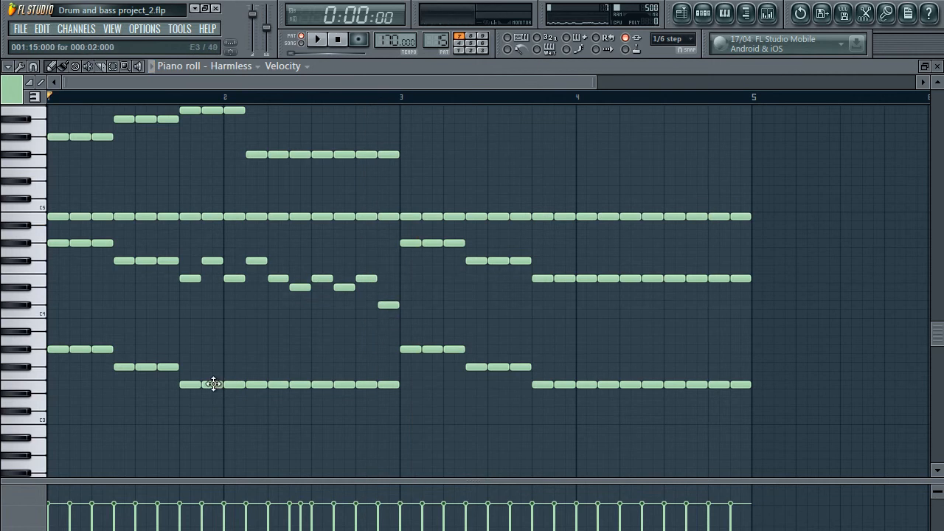
- Try lowering the second note of the E3 run at the end of bar 1 to C#3 and play the pattern
{"action": "left_click_drag", "start_coordinate": [214, 384], "coordinate": [209, 412]}
{"action": "key", "text": "space"}
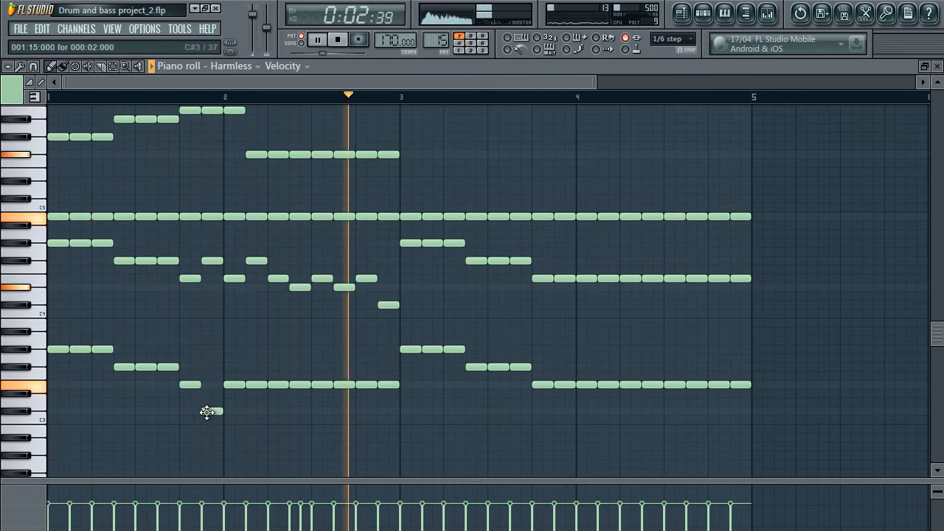
{"action": "scroll", "coordinate": [383, 385], "scroll_direction": "up", "scroll_amount": 4}
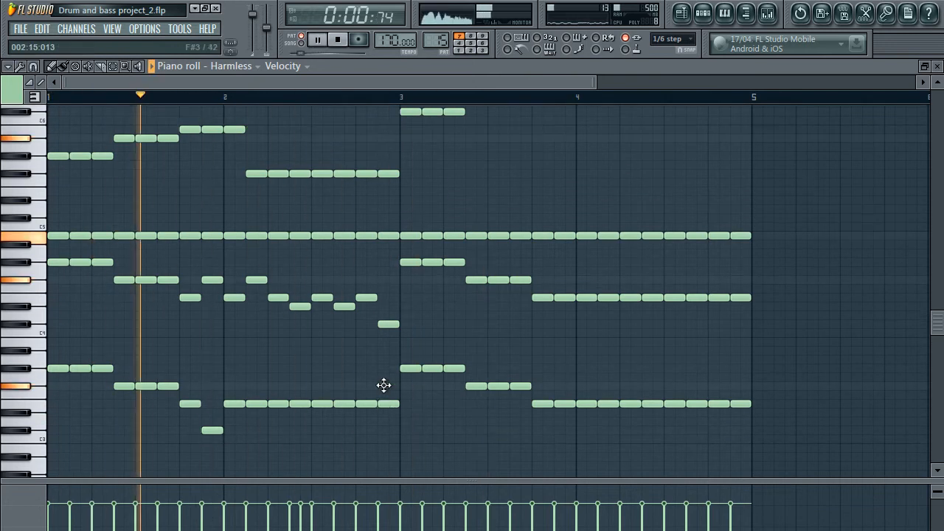
{"action": "scroll", "coordinate": [383, 385], "scroll_direction": "down", "scroll_amount": 4}
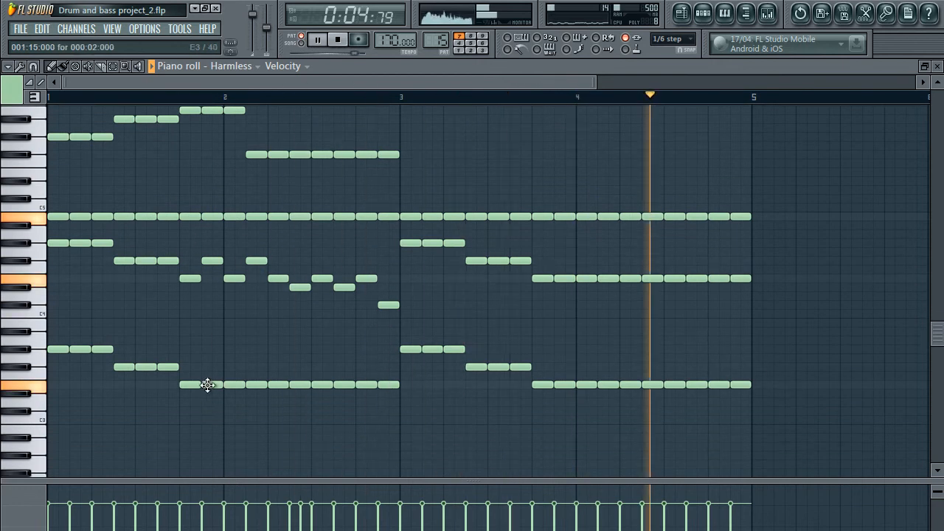
- Delete the stray A#6 note above bar 2, listen to the pattern, and stop playback
{"action": "scroll", "coordinate": [207, 385], "scroll_direction": "up", "scroll_amount": 4}
{"action": "scroll", "coordinate": [210, 380], "scroll_direction": "up", "scroll_amount": 6}
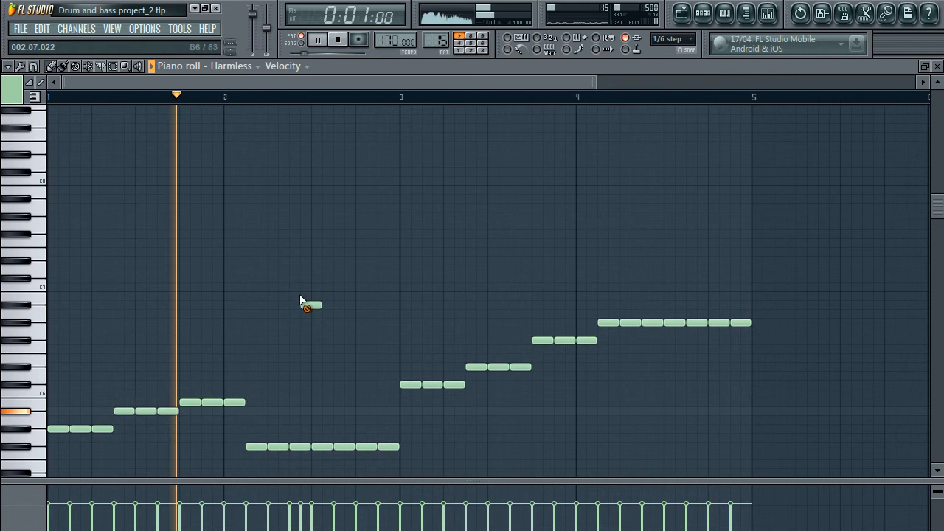
{"action": "scroll", "coordinate": [317, 324], "scroll_direction": "down", "scroll_amount": 1}
{"action": "scroll", "coordinate": [331, 338], "scroll_direction": "down", "scroll_amount": 12}
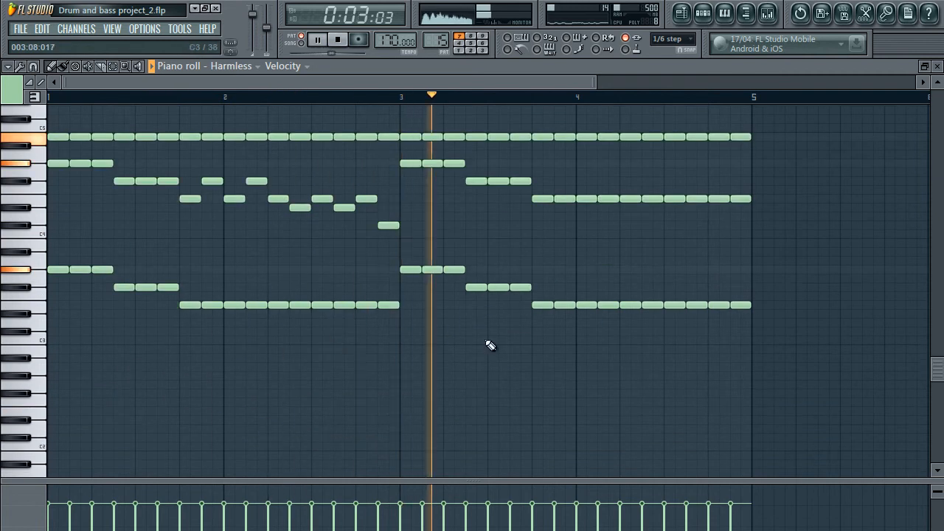
{"action": "key", "text": "space"}
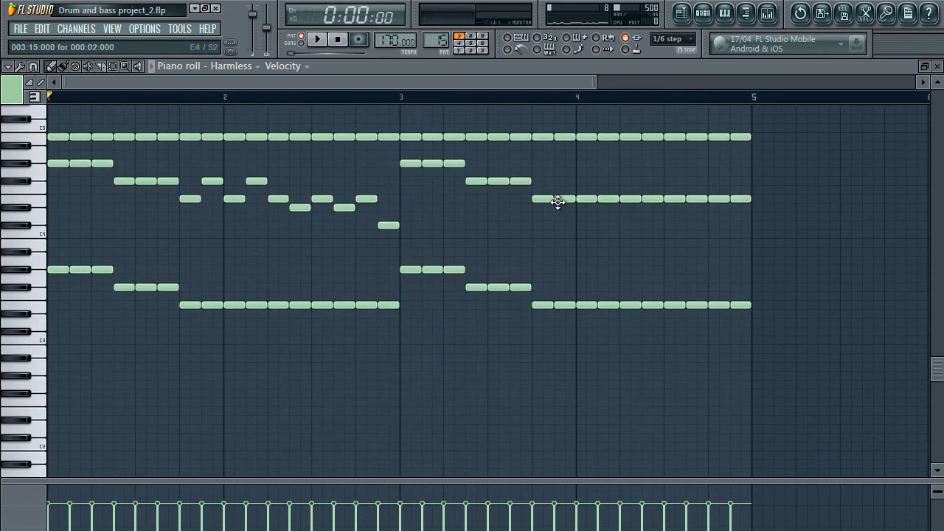
- Try moving the second notes of bar 3's G#4, G#3 and F#4 runs to F#4, B3 and E4
{"action": "scroll", "coordinate": [652, 240], "scroll_direction": "up", "scroll_amount": 4}
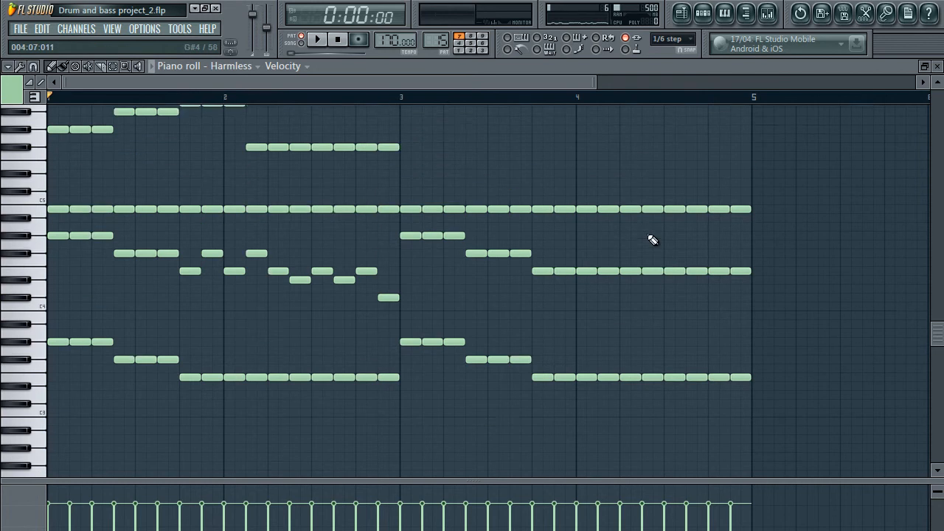
{"action": "scroll", "coordinate": [582, 273], "scroll_direction": "up", "scroll_amount": 3}
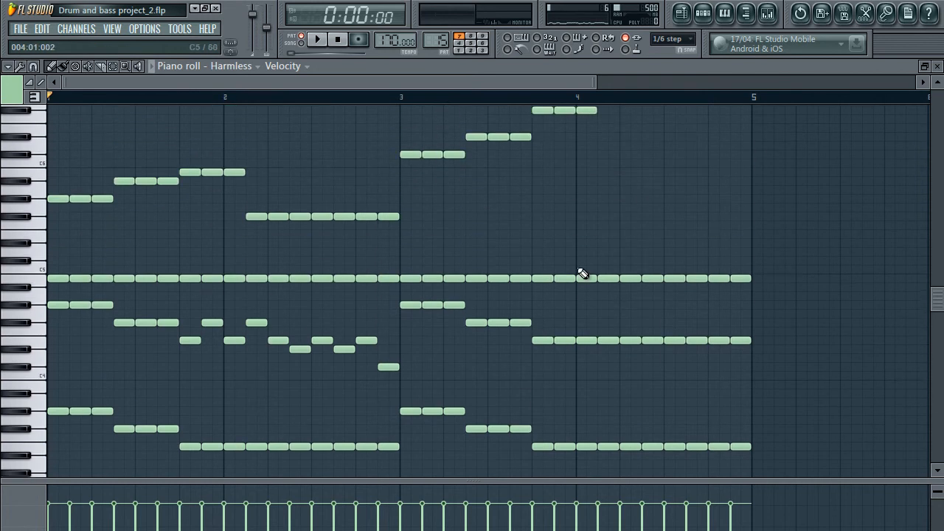
{"action": "scroll", "coordinate": [582, 273], "scroll_direction": "down", "scroll_amount": 3}
{"action": "scroll", "coordinate": [583, 272], "scroll_direction": "up", "scroll_amount": 2}
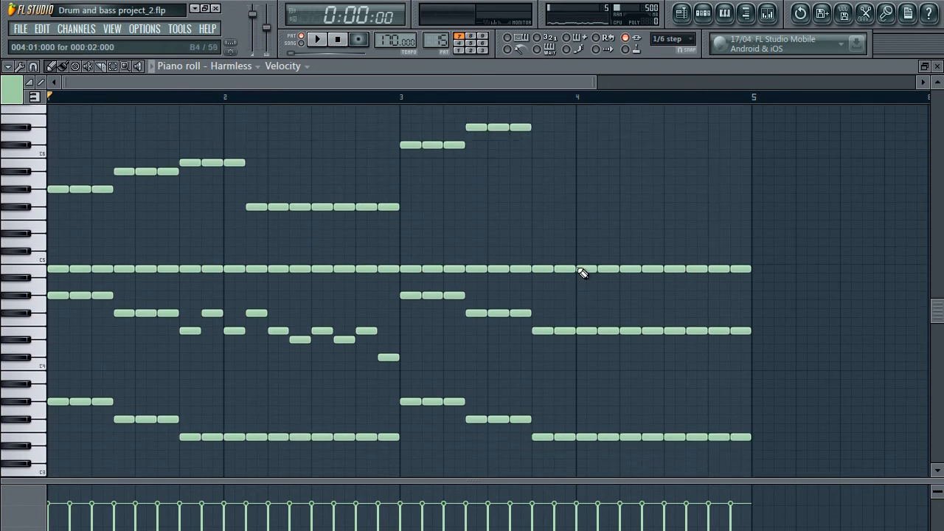
{"action": "scroll", "coordinate": [583, 273], "scroll_direction": "down", "scroll_amount": 4}
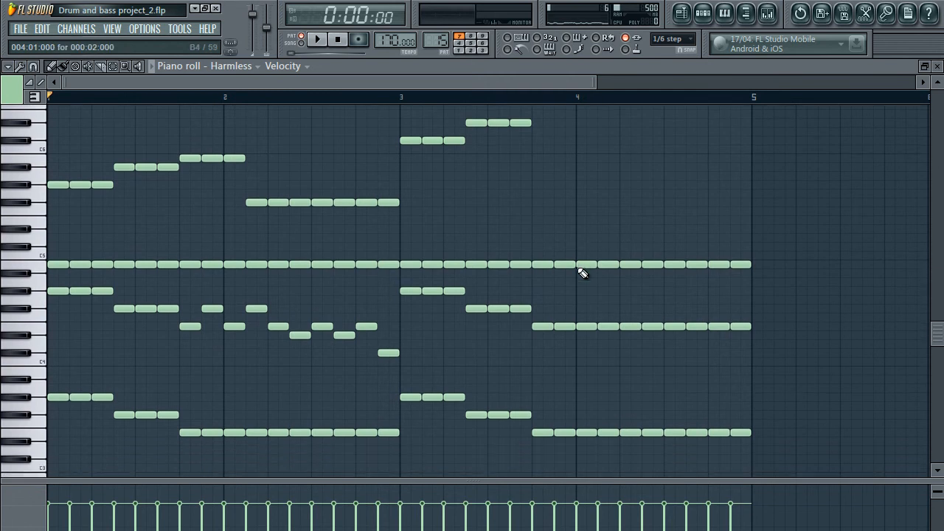
{"action": "scroll", "coordinate": [583, 273], "scroll_direction": "up", "scroll_amount": 2}
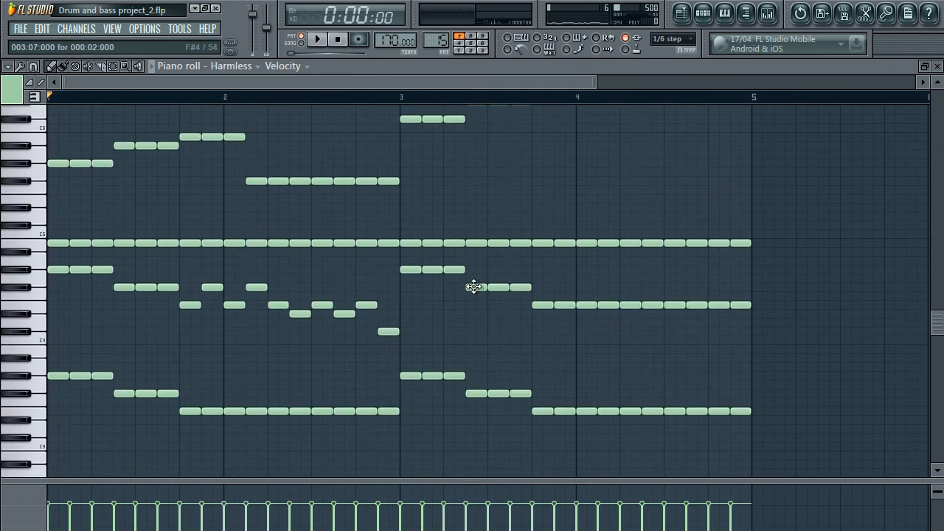
{"action": "left_click_drag", "start_coordinate": [422, 270], "coordinate": [424, 288]}
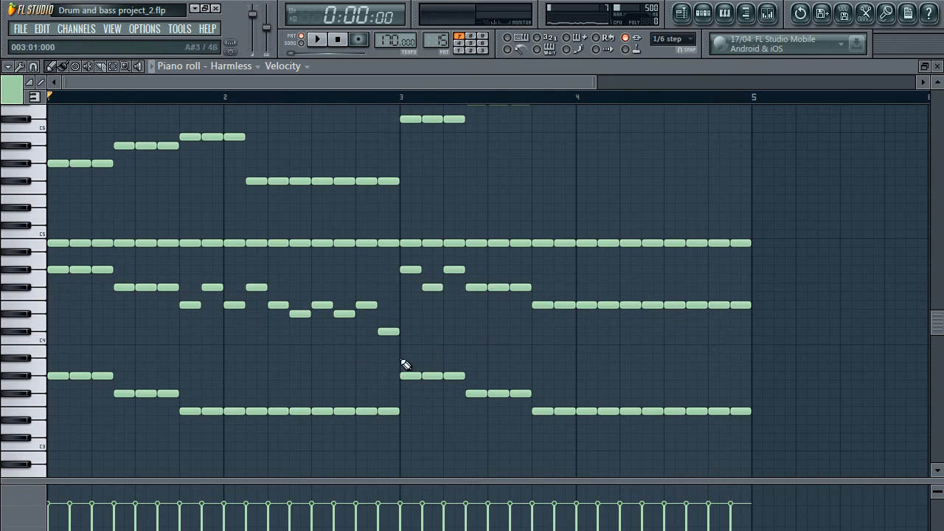
{"action": "left_click_drag", "start_coordinate": [424, 374], "coordinate": [424, 345]}
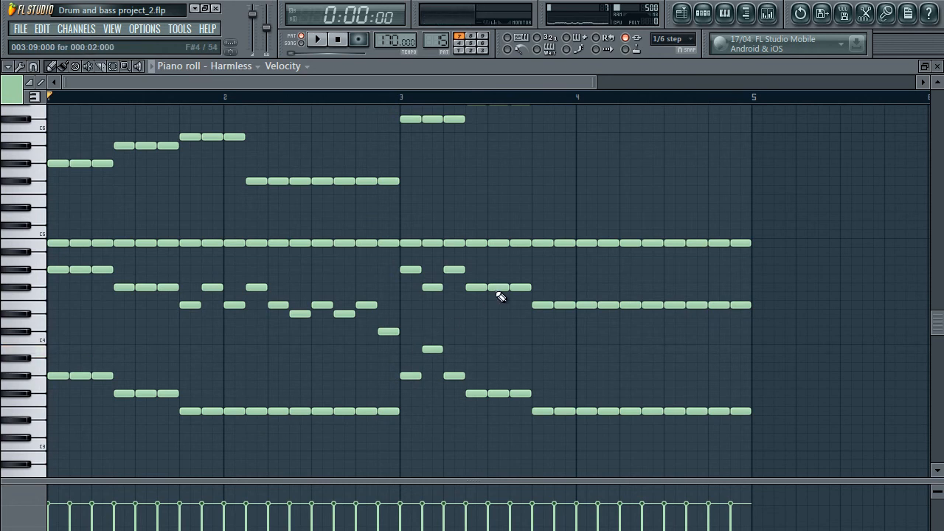
{"action": "left_click_drag", "start_coordinate": [498, 292], "coordinate": [495, 316]}
- Try moving the second note of the E4 run ending bar 3 to C#4 and the fourth to G#4, and play the pattern
{"action": "scroll", "coordinate": [495, 316], "scroll_direction": "up", "scroll_amount": 5}
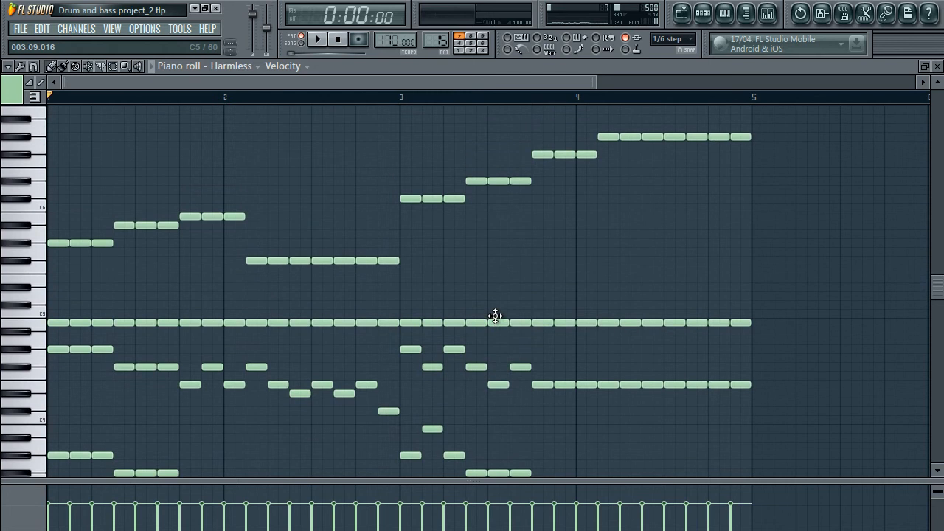
{"action": "scroll", "coordinate": [495, 316], "scroll_direction": "down", "scroll_amount": 5}
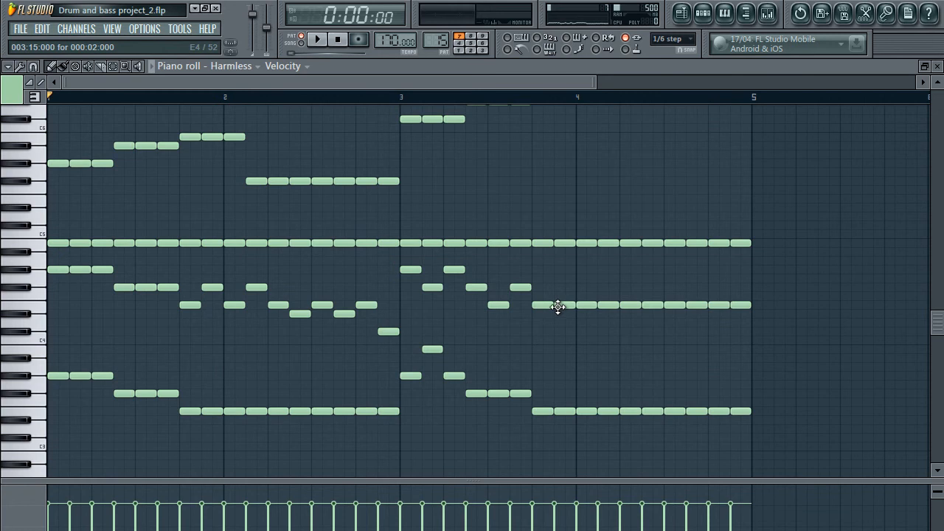
{"action": "left_click_drag", "start_coordinate": [558, 306], "coordinate": [559, 341]}
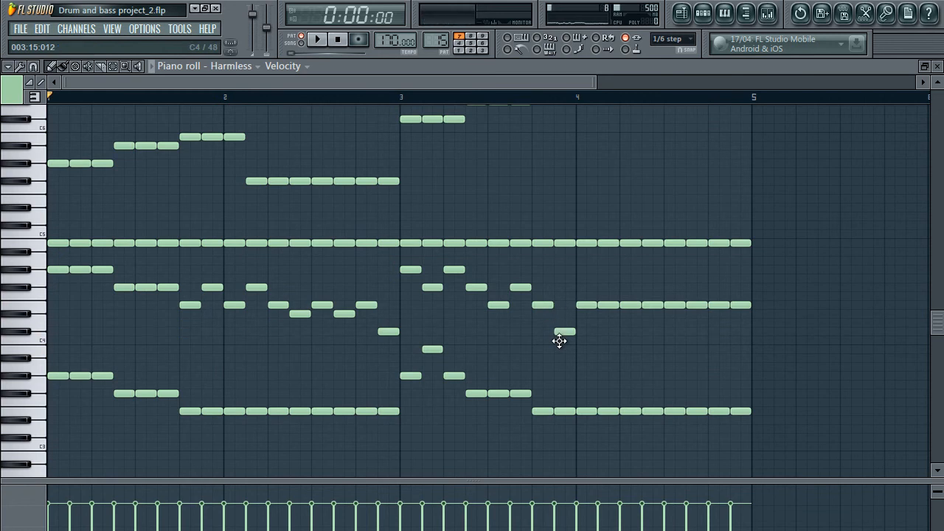
{"action": "left_click_drag", "start_coordinate": [607, 308], "coordinate": [607, 270]}
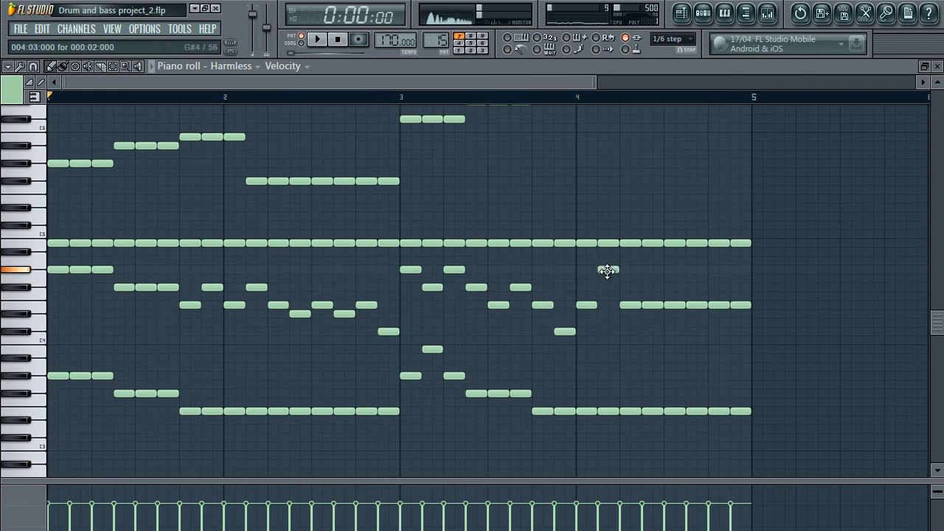
{"action": "key", "text": "space"}
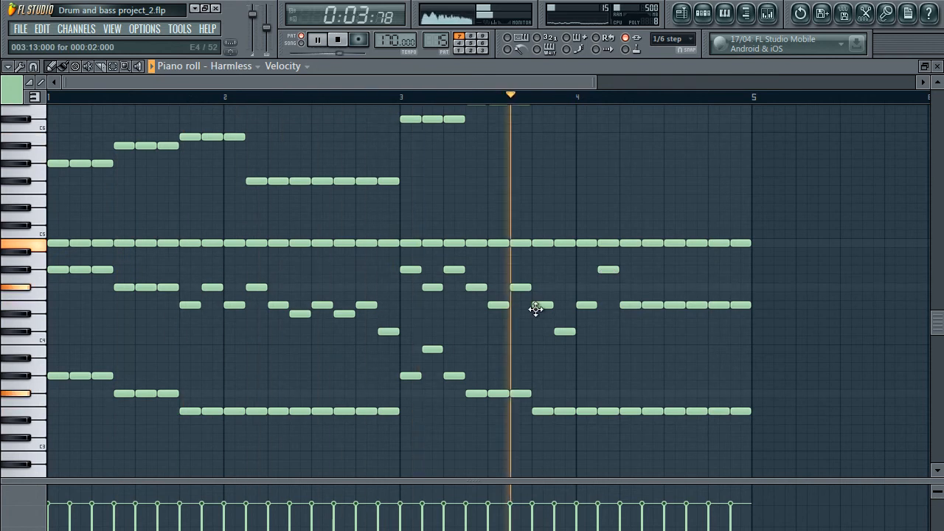
{"action": "key", "text": "space"}
- Undo the last five note moves in bars 3 and 4
{"action": "key", "text": "ctrl+alt+z"}
{"action": "key", "text": "ctrl+alt+z"}
{"action": "key", "text": "ctrl+alt+z"}
{"action": "key", "text": "ctrl+alt+z"}
{"action": "key", "text": "ctrl+alt+z"}
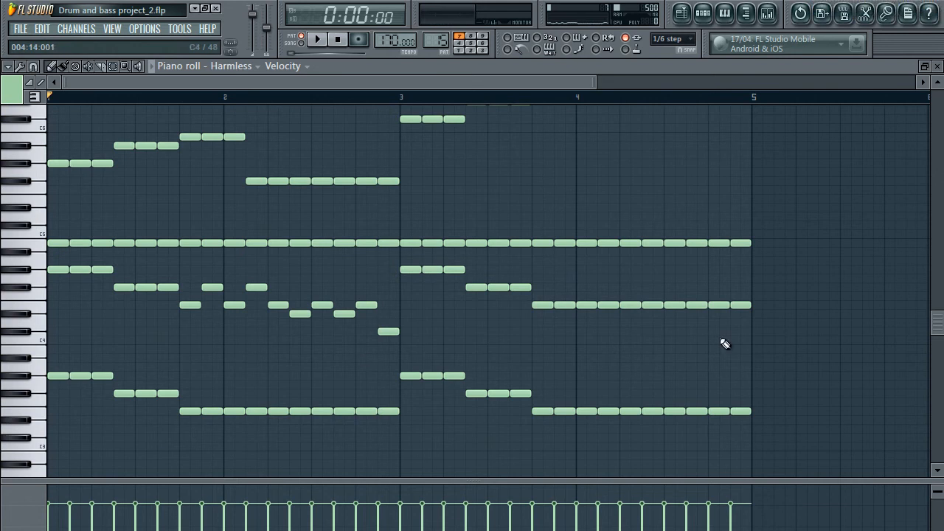
- In the E4 run across bars 3 and 4, lower the second note to D4 and raise the fourth and sixth to F#4 and the eighth to G#4
{"action": "left_click_drag", "start_coordinate": [562, 306], "coordinate": [603, 285]}
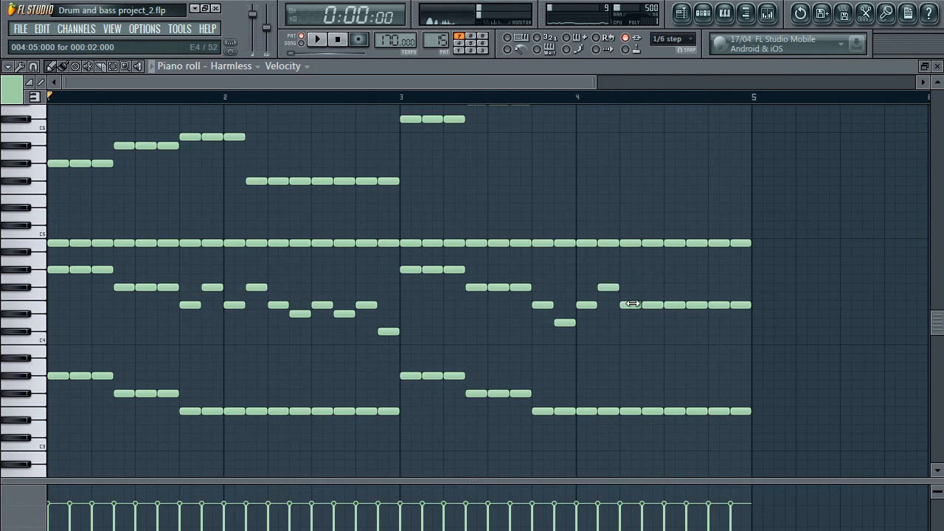
{"action": "key", "text": "space"}
{"action": "left_click_drag", "start_coordinate": [653, 304], "coordinate": [650, 286]}
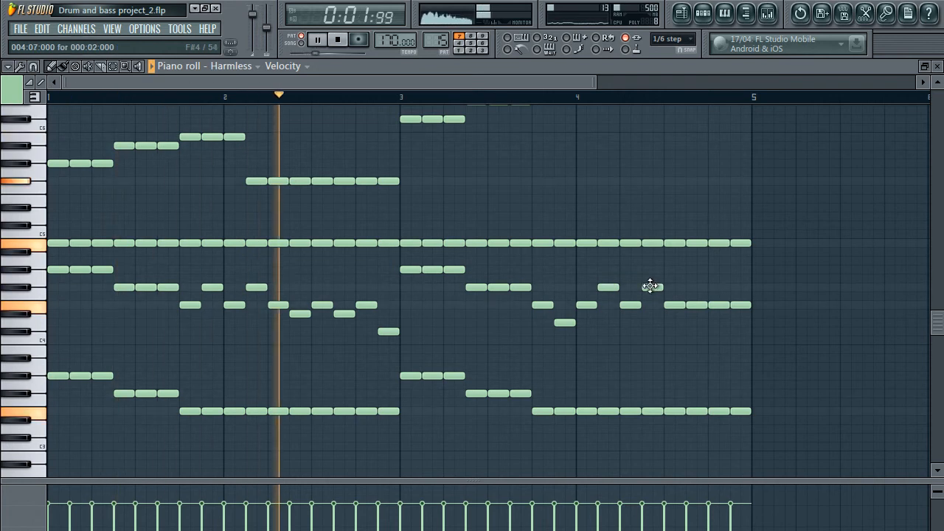
{"action": "left_click_drag", "start_coordinate": [700, 306], "coordinate": [696, 268]}
{"action": "key", "text": "space"}
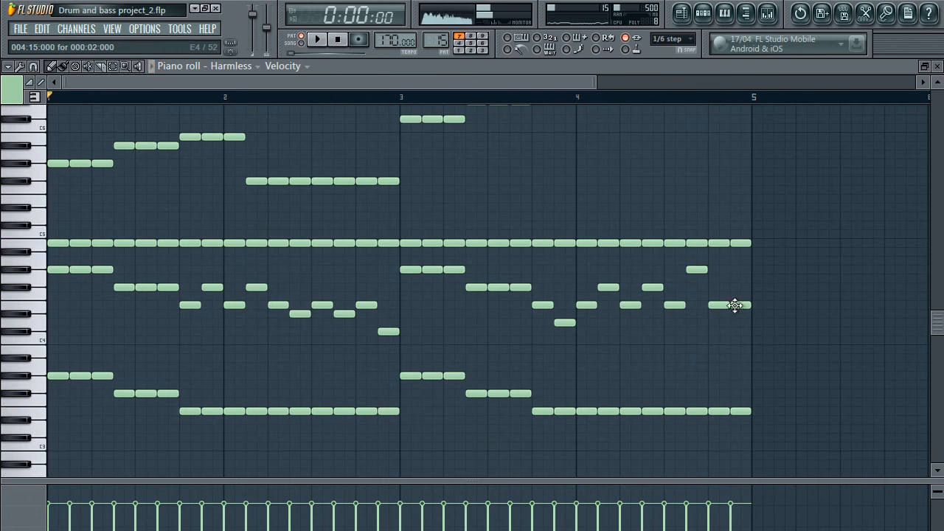
- Raise the last note of the second E4 run to G#4 and its second note to D#4, briefly checking playback
{"action": "left_click_drag", "start_coordinate": [742, 304], "coordinate": [742, 268]}
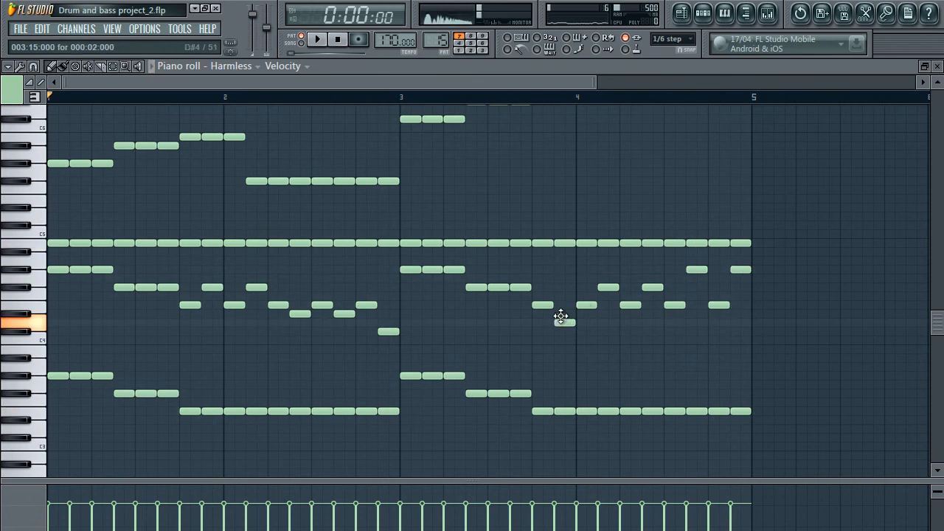
{"action": "left_click_drag", "start_coordinate": [560, 318], "coordinate": [559, 313]}
{"action": "key", "text": "space"}
{"action": "key", "text": "space"}
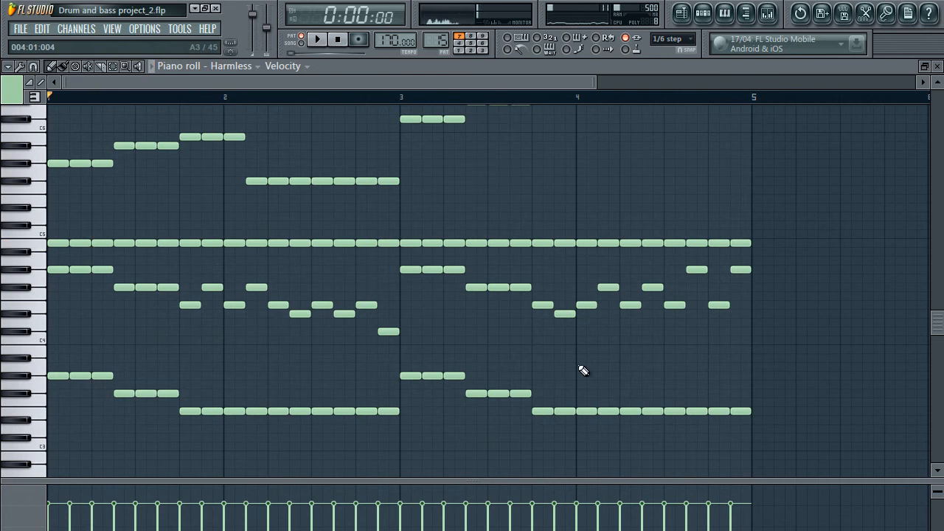
- Try raising the B4 note just before bar 4 to C#5 during playback, and return it to B4
{"action": "key", "text": "space"}
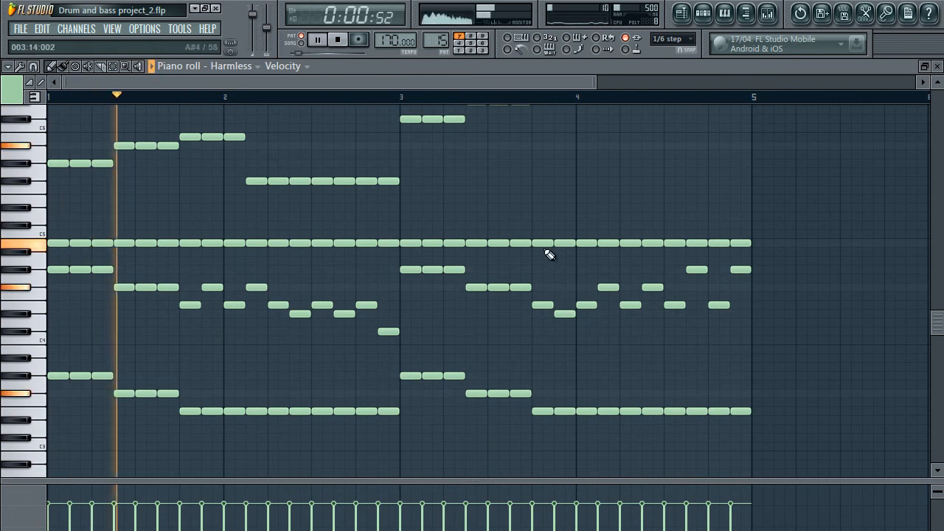
{"action": "left_click_drag", "start_coordinate": [563, 242], "coordinate": [563, 224]}
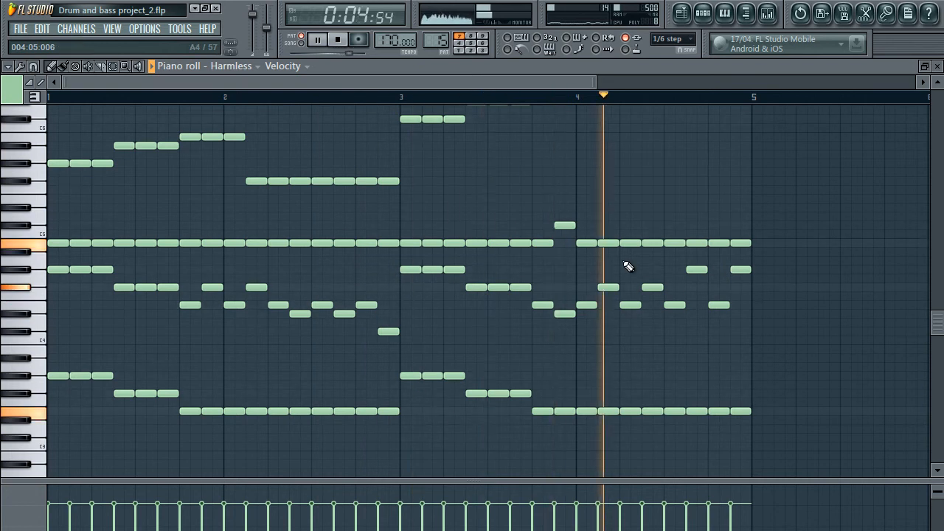
{"action": "key", "text": "space"}
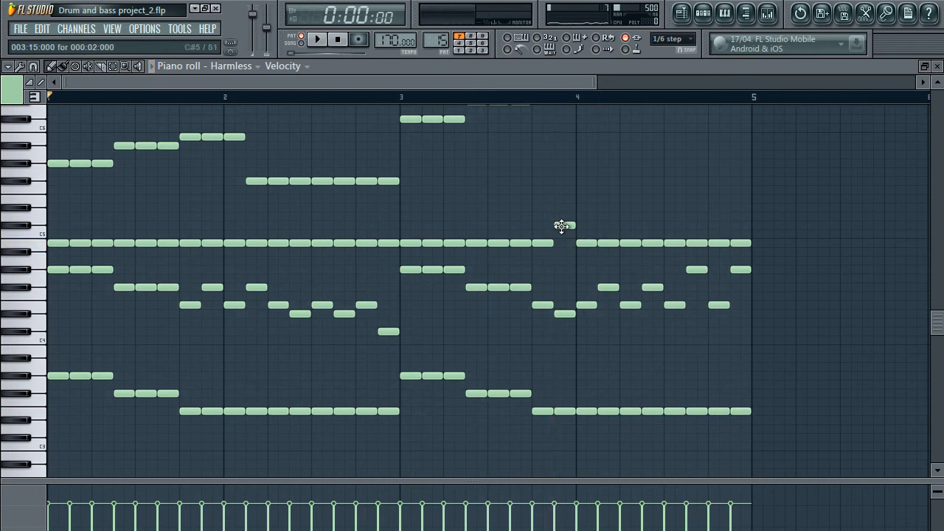
{"action": "left_click_drag", "start_coordinate": [561, 226], "coordinate": [561, 245]}
- Listen to the pattern from the start through bar 4 and stop playback
{"action": "key", "text": "space"}
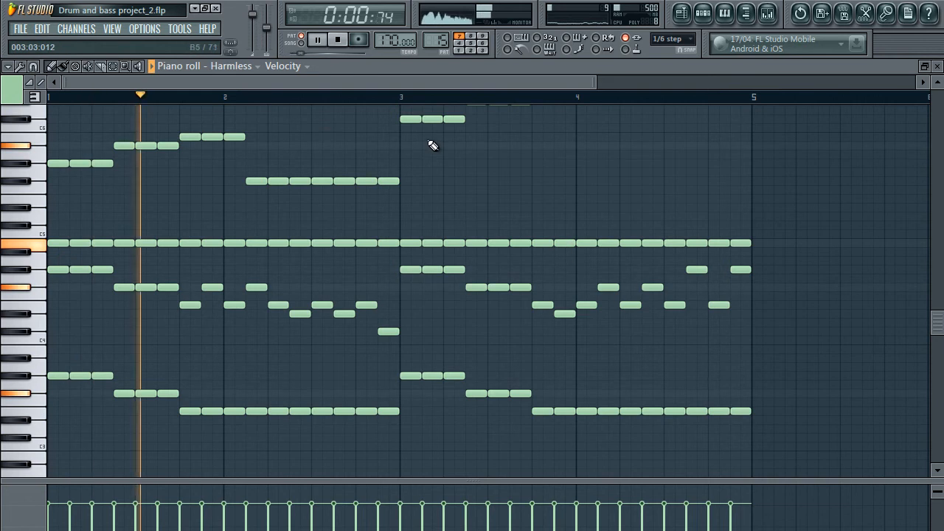
{"action": "scroll", "coordinate": [430, 143], "scroll_direction": "up", "scroll_amount": 4}
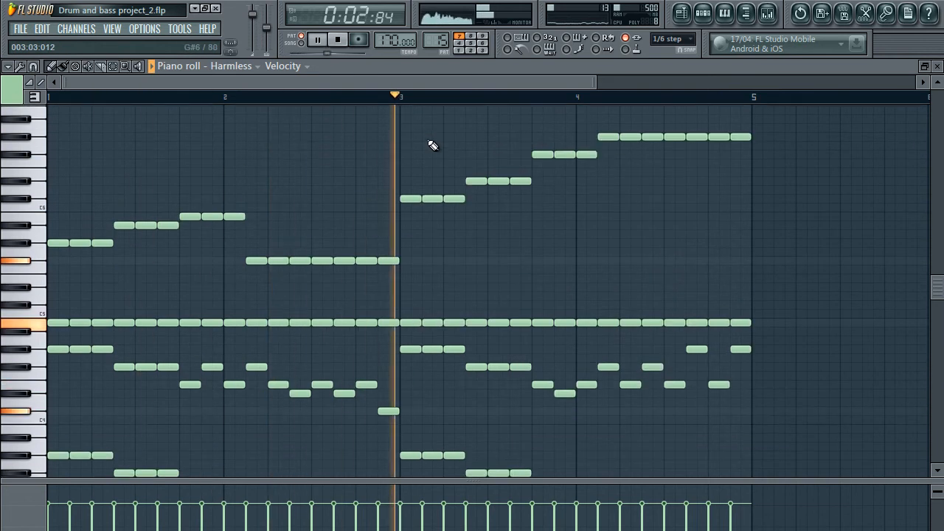
{"action": "scroll", "coordinate": [432, 145], "scroll_direction": "down", "scroll_amount": 1}
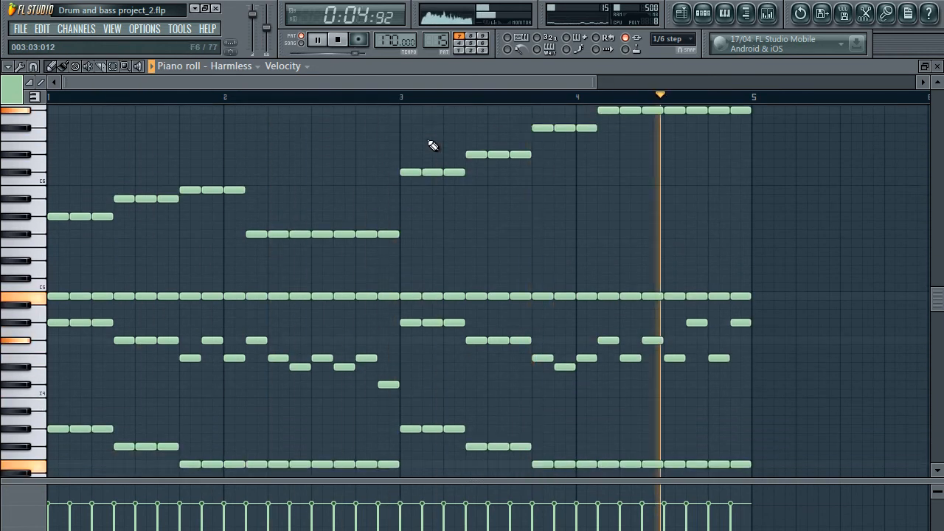
{"action": "key", "text": "space"}
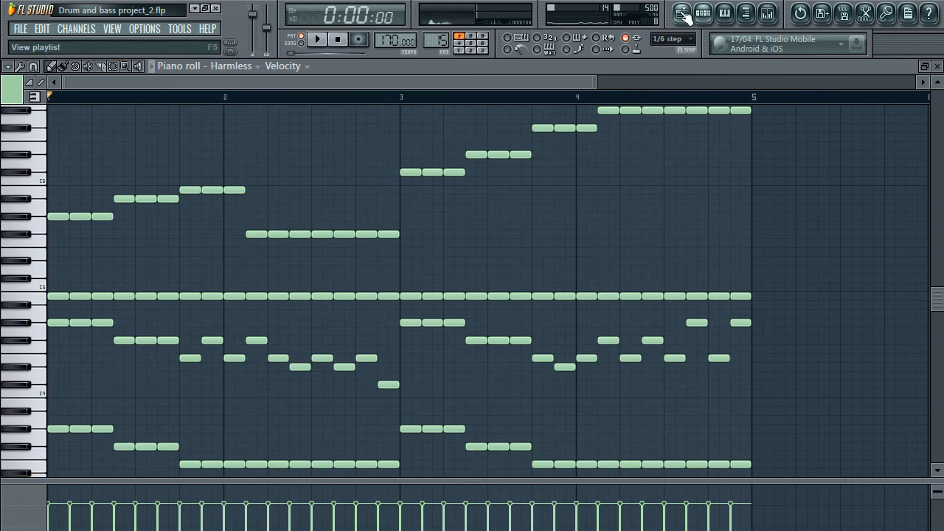
- In the playlist, replace the second and fourth Pattern 3 clips on Track 2 with Pattern 15 clips at bars 30 and 38
{"action": "left_click", "coordinate": [682, 13]}
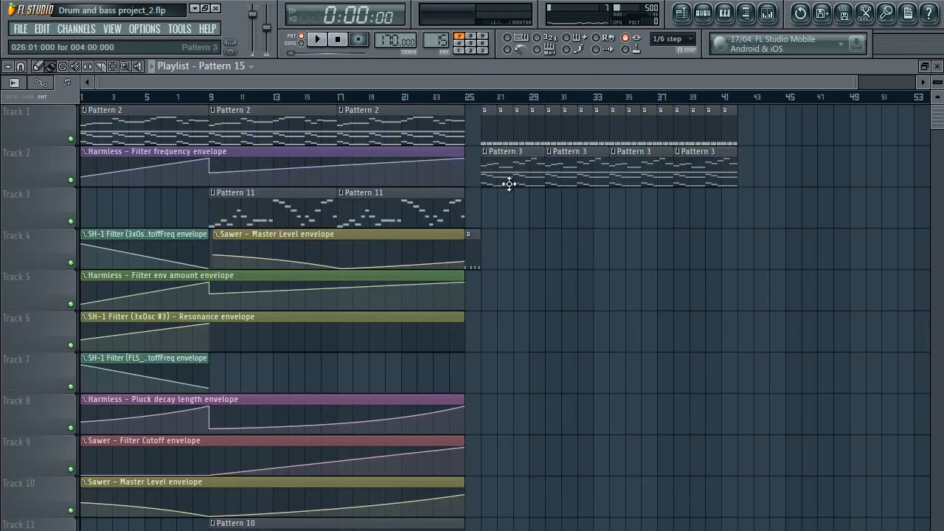
{"action": "right_click", "coordinate": [571, 176]}
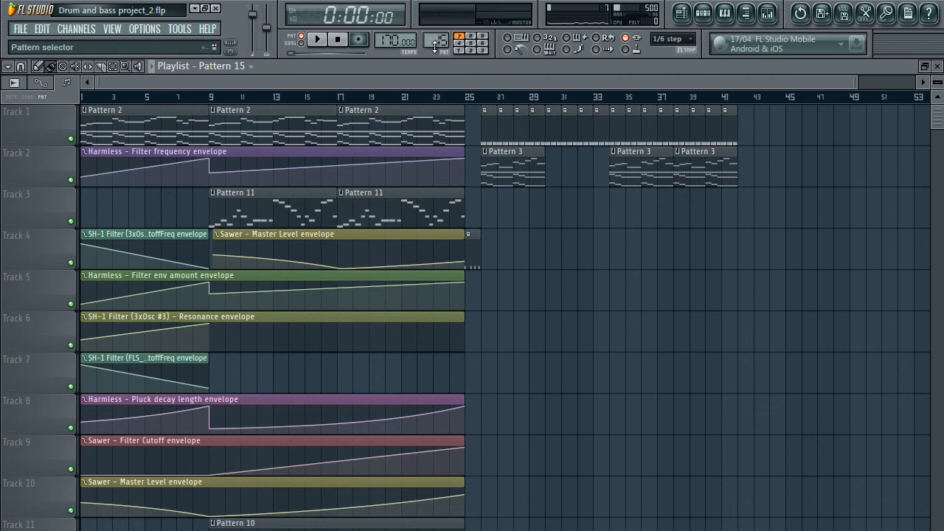
{"action": "left_click", "coordinate": [549, 206]}
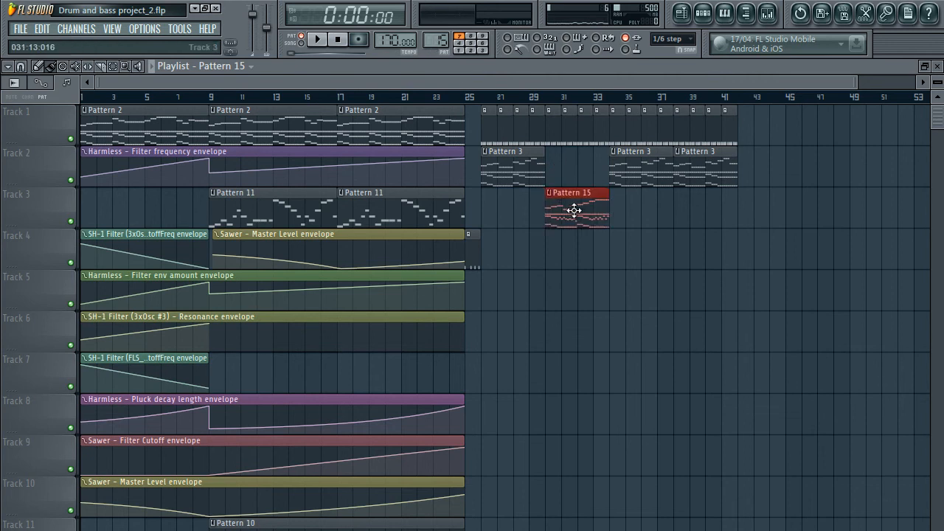
{"action": "right_click", "coordinate": [695, 173]}
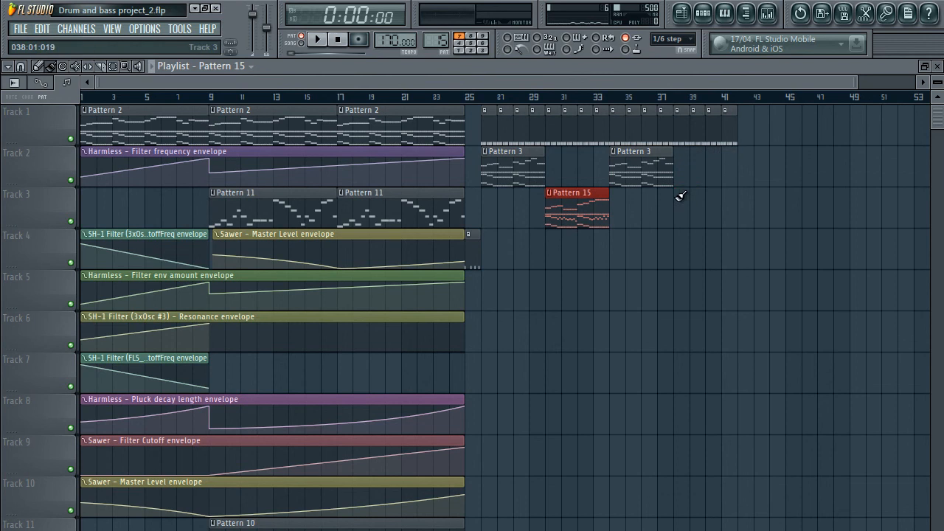
{"action": "left_click", "coordinate": [679, 196]}
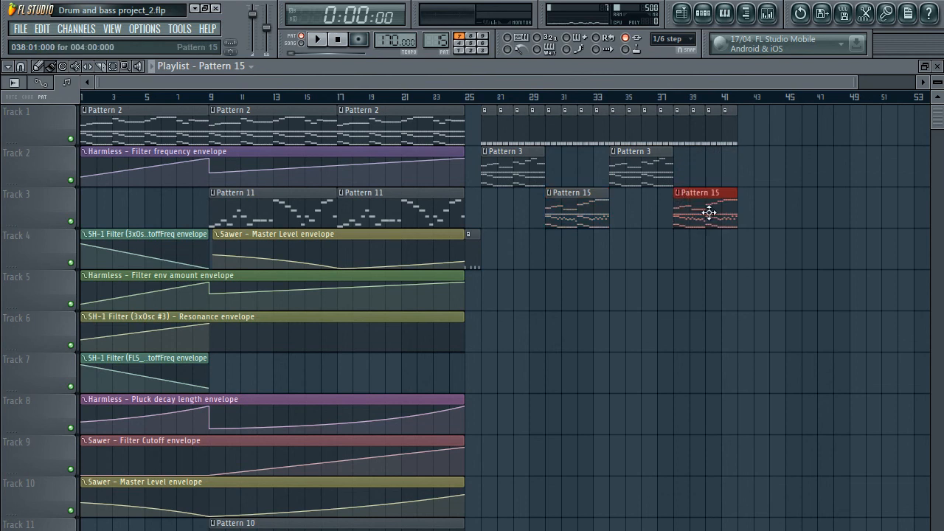
{"action": "left_click_drag", "start_coordinate": [576, 76], "coordinate": [483, 78]}
{"action": "left_click_drag", "start_coordinate": [565, 202], "coordinate": [564, 155]}
{"action": "left_click_drag", "start_coordinate": [711, 216], "coordinate": [711, 172]}
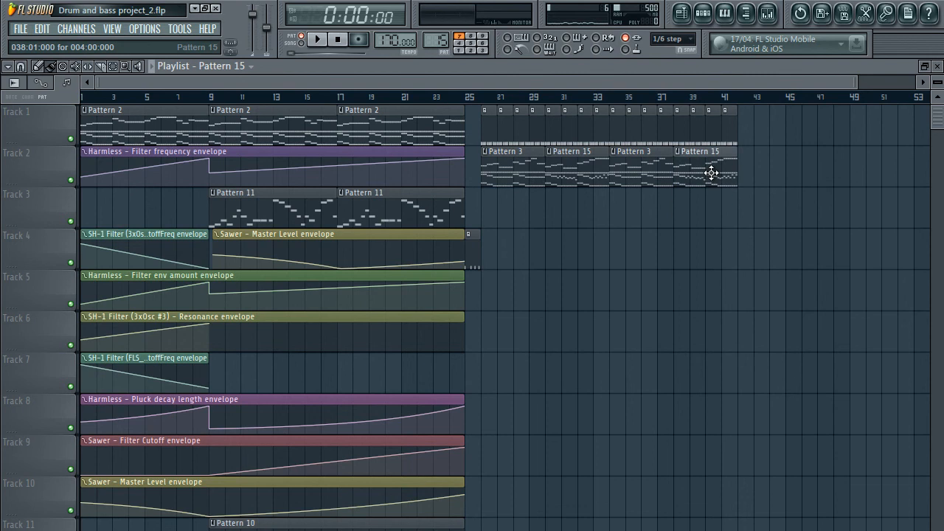
- Play the arrangement from bar 25 in song mode through the first Pattern 15 clip, and stop
{"action": "left_click", "coordinate": [472, 97]}
{"action": "key", "text": "space"}
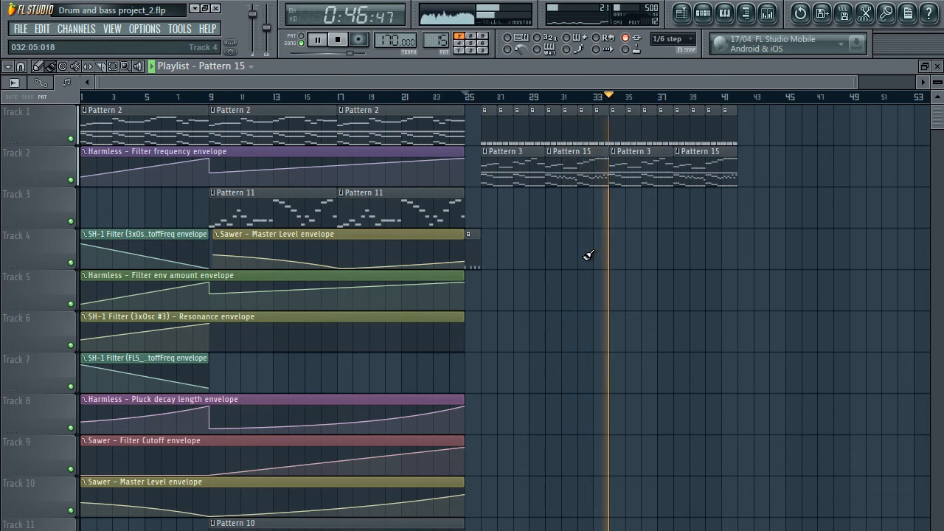
{"action": "key", "text": "space"}
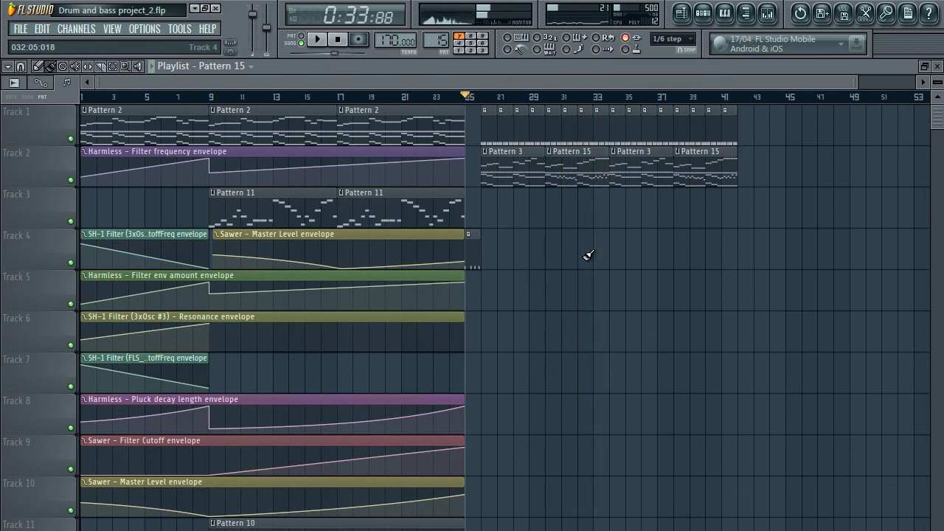
- In Pattern 15's Harmless part, select the last seven top melody notes in bar 4 and raise them to A#6
{"action": "double_click", "coordinate": [570, 152]}
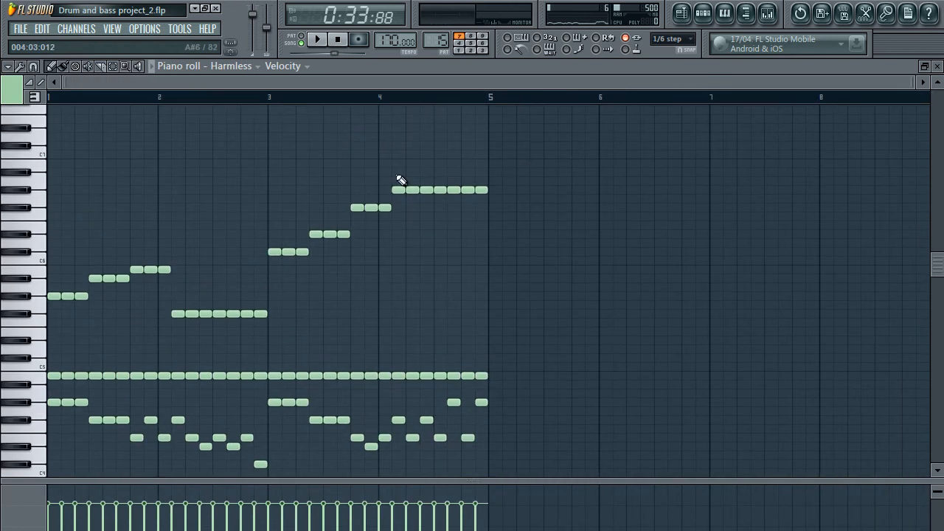
{"action": "left_click_drag", "start_coordinate": [392, 169], "coordinate": [595, 248]}
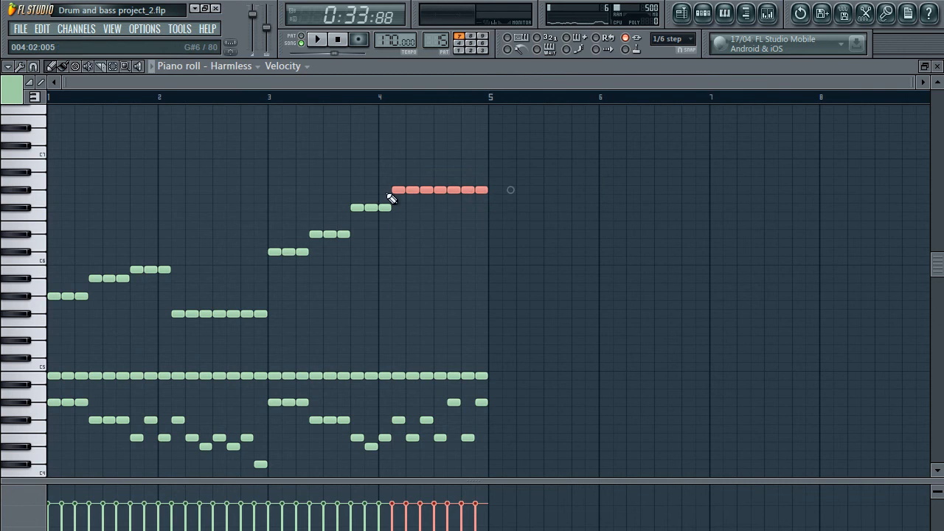
{"action": "left_click_drag", "start_coordinate": [394, 191], "coordinate": [394, 171]}
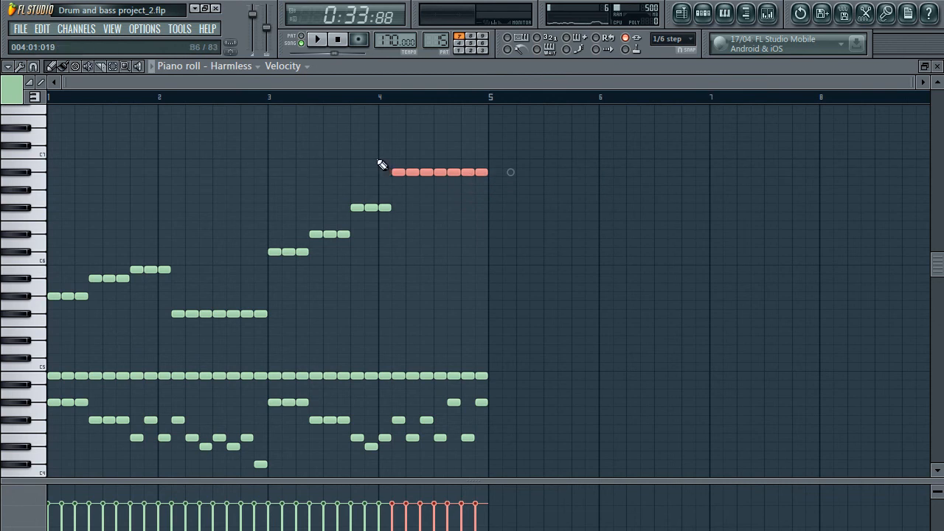
{"action": "mouse_move", "coordinate": [396, 171]}
{"action": "left_mouse_down"}
{"action": "mouse_move", "coordinate": [394, 211]}
{"action": "mouse_move", "coordinate": [398, 169]}
{"action": "left_mouse_up"}
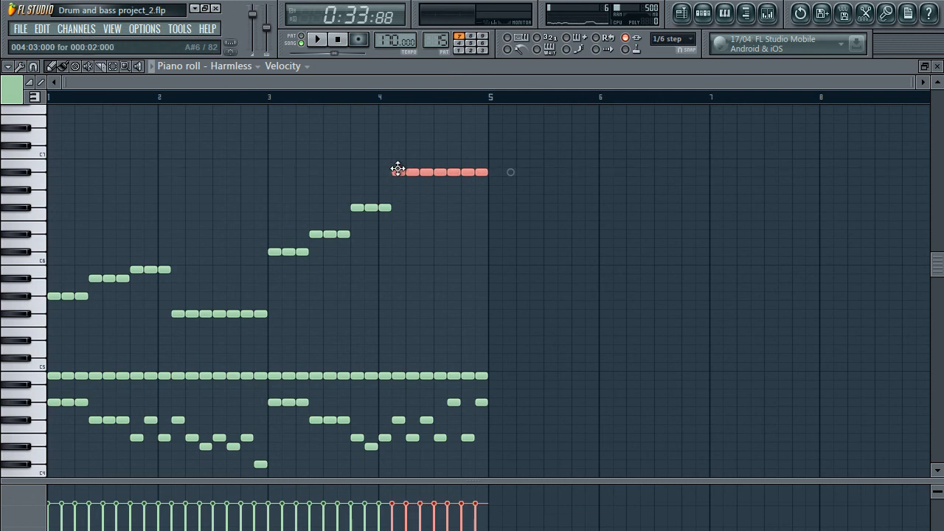
- Listen to Pattern 15 from the start in pattern mode and stop playback
{"action": "left_click", "coordinate": [312, 38]}
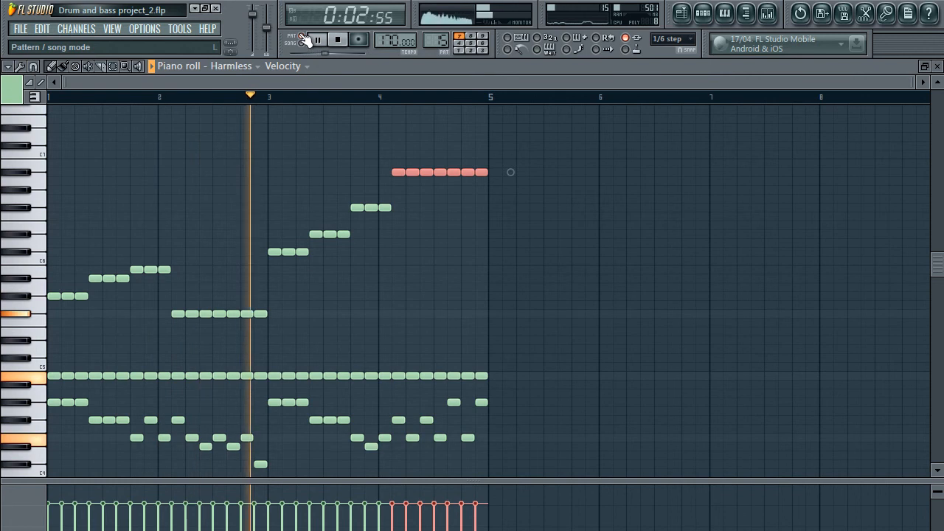
{"action": "key", "text": "space"}
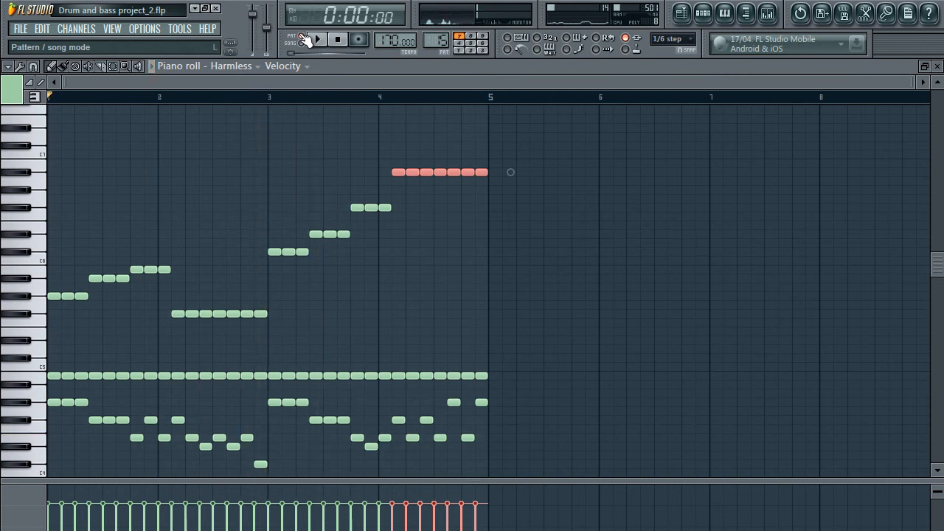
{"action": "left_click", "coordinate": [307, 39]}
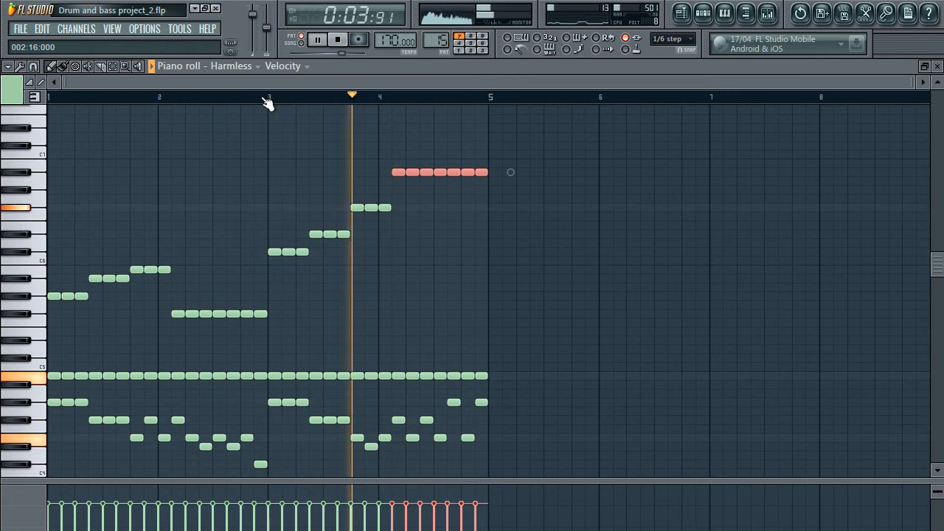
{"action": "key", "text": "space"}
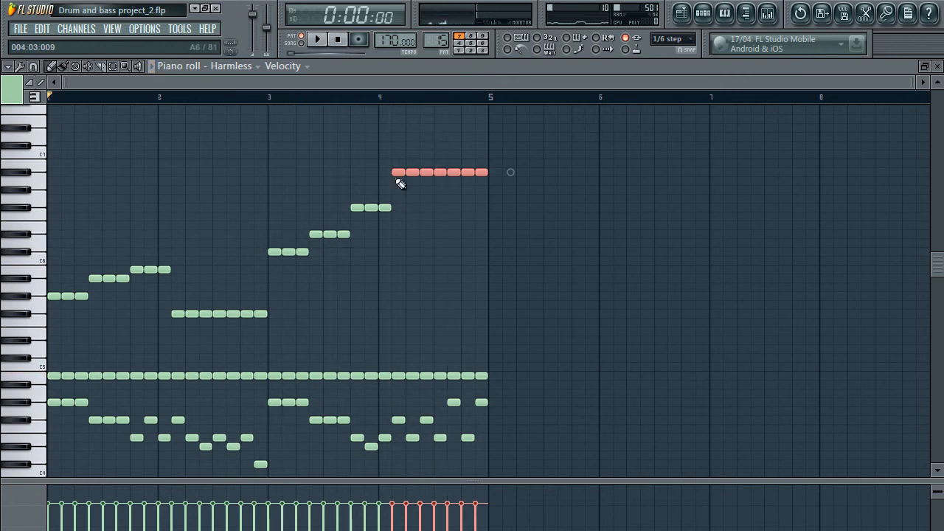
- Try the seven selected bar 4 notes at B6 during playback, lower them to B5, and stop playback
{"action": "left_click_drag", "start_coordinate": [395, 175], "coordinate": [397, 163]}
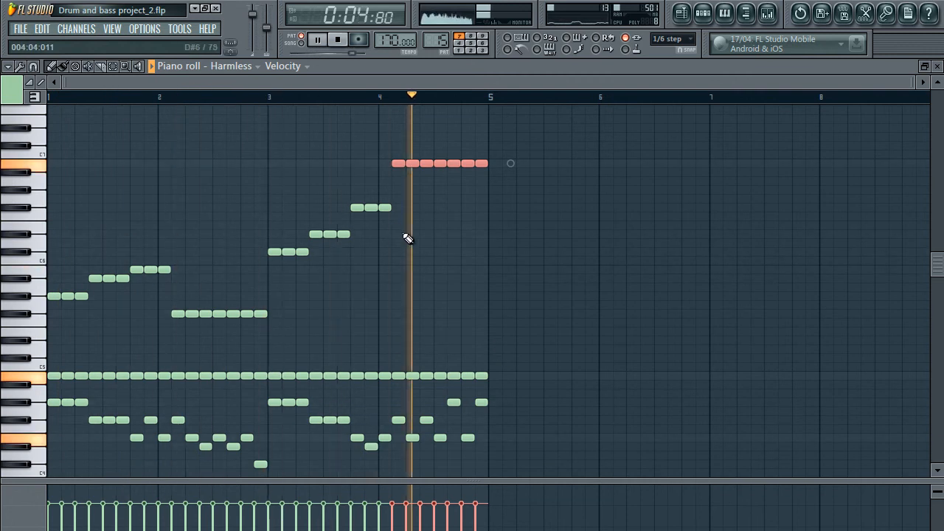
{"action": "left_click_drag", "start_coordinate": [397, 163], "coordinate": [396, 277]}
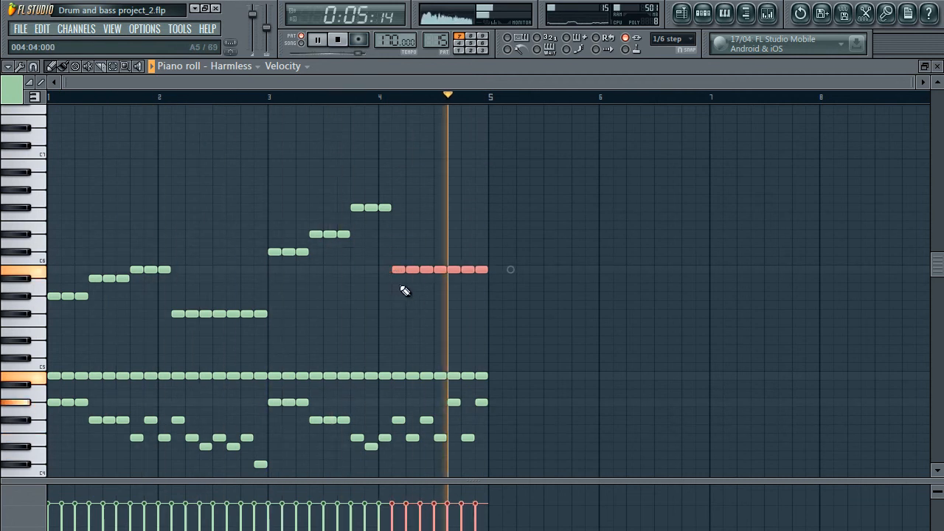
{"action": "key", "text": "space"}
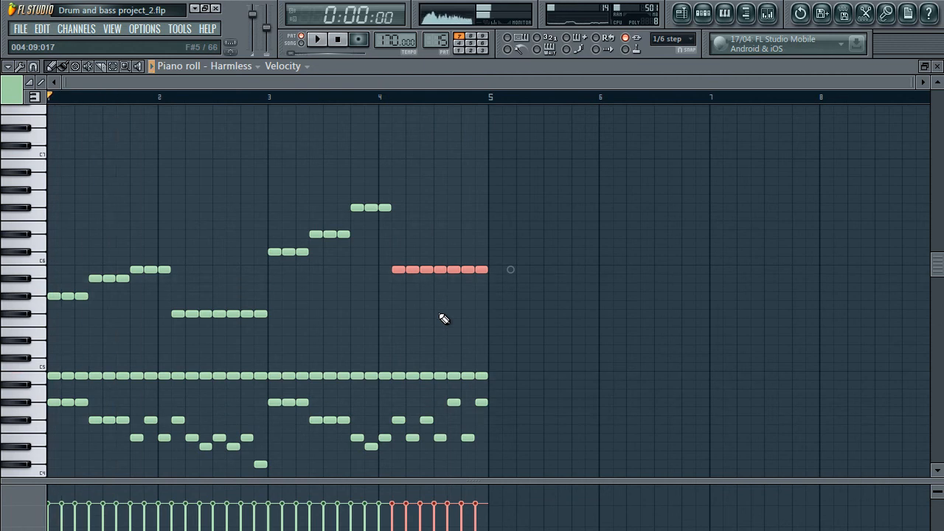
- Return to the playlist, play the arrangement in song mode from bar 25, and stop
{"action": "left_click", "coordinate": [936, 66]}
{"action": "key", "text": "F6"}
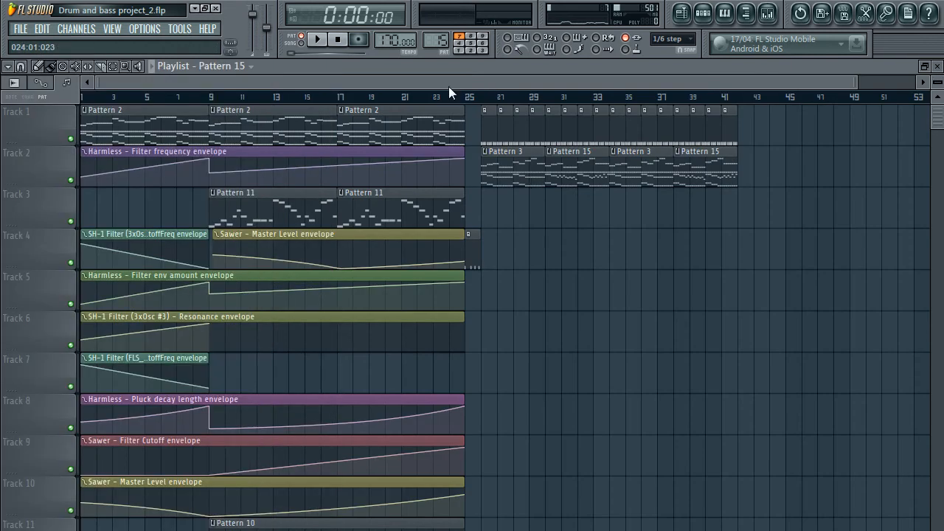
{"action": "key", "text": "space"}
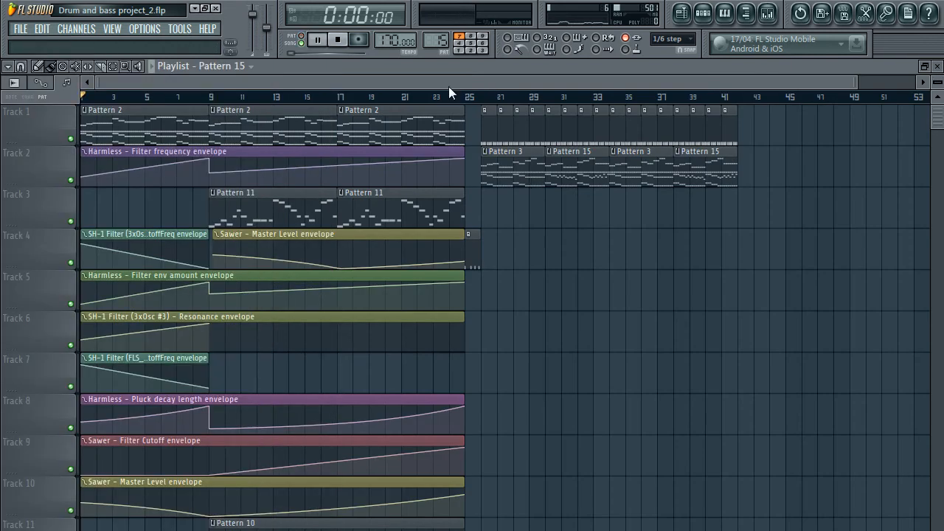
{"action": "key", "text": "space"}
{"action": "left_click", "coordinate": [476, 101]}
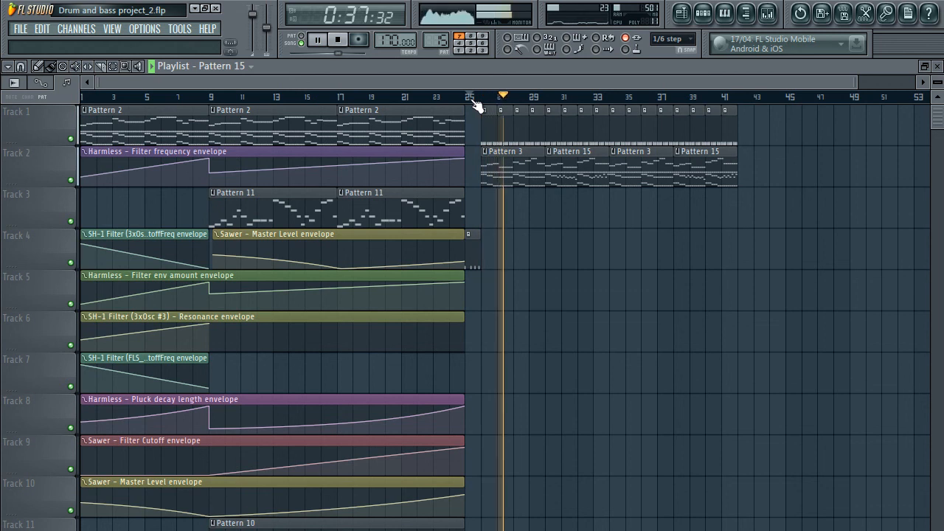
{"action": "key", "text": "space"}
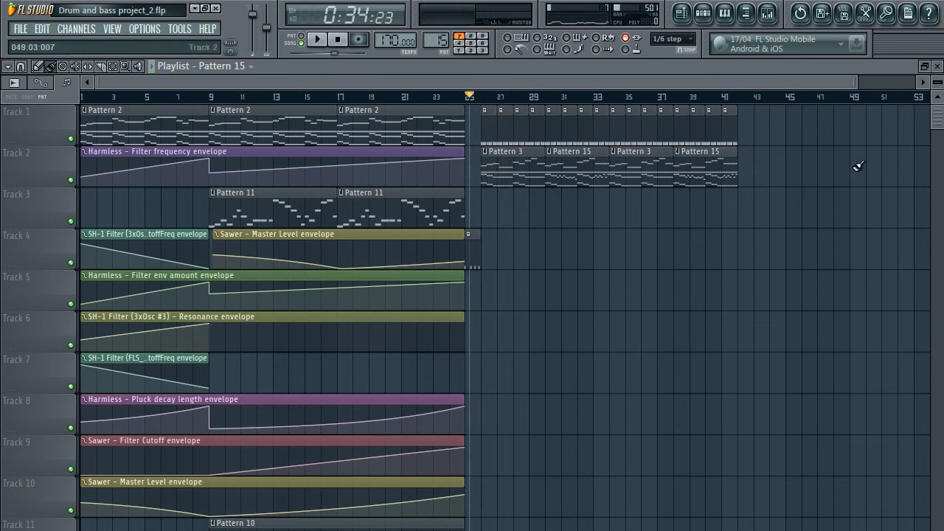
- Close the playlist and the Massive plugin window, and create an empty Pattern 16 with its default name
{"action": "left_click", "coordinate": [933, 65]}
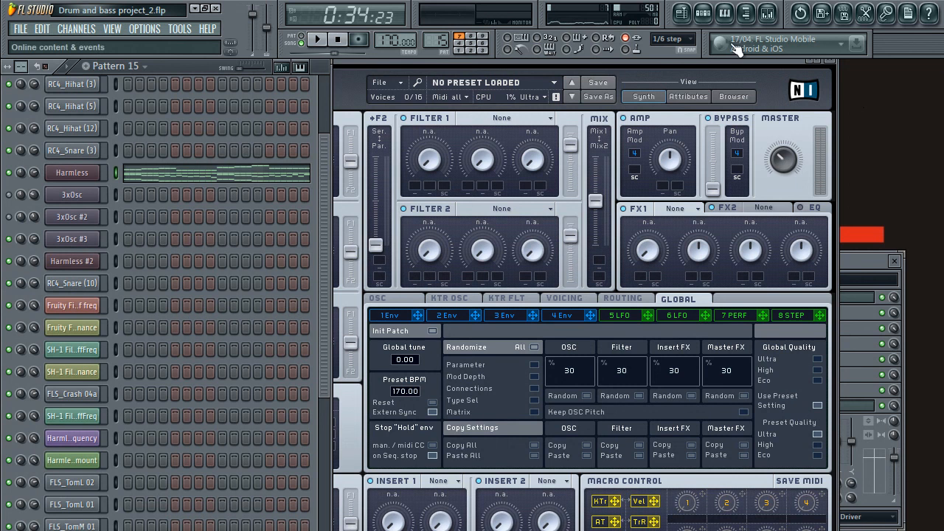
{"action": "left_click", "coordinate": [838, 65]}
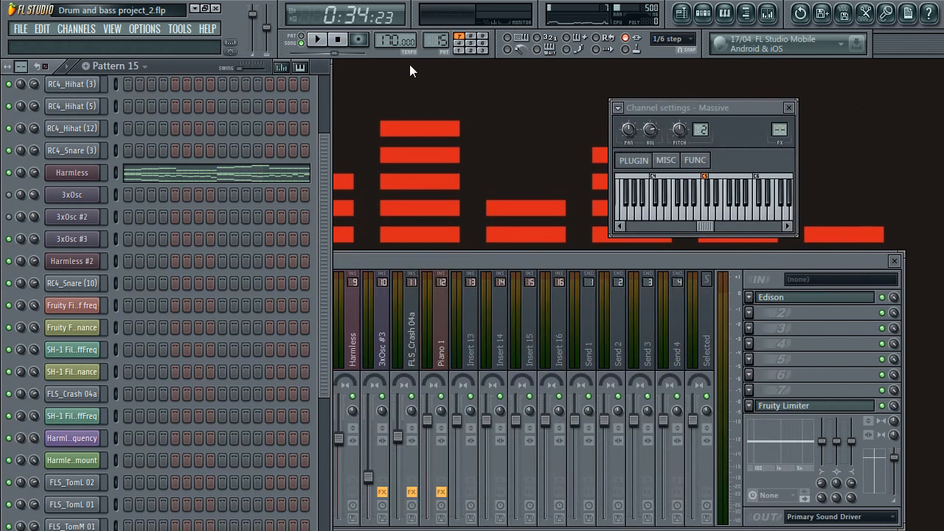
{"action": "left_click", "coordinate": [461, 46]}
{"action": "left_click", "coordinate": [531, 46]}
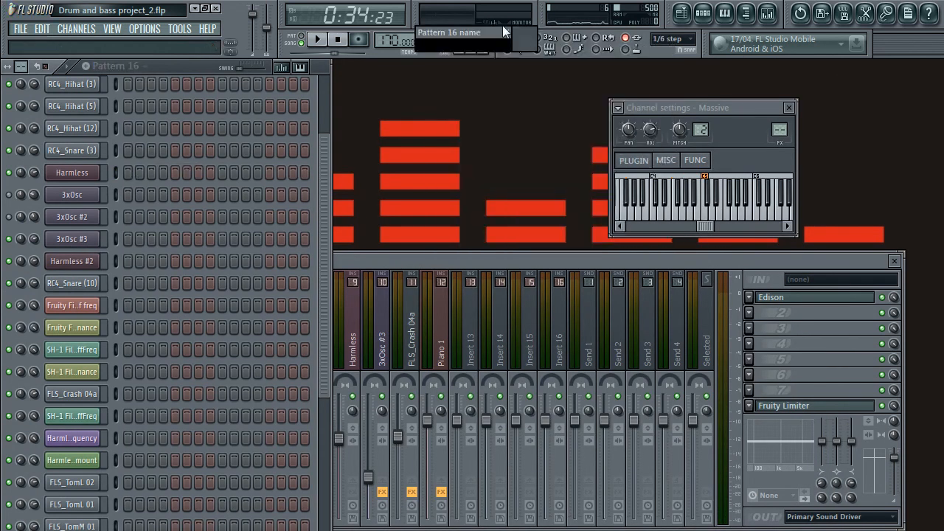
{"action": "left_click", "coordinate": [507, 36]}
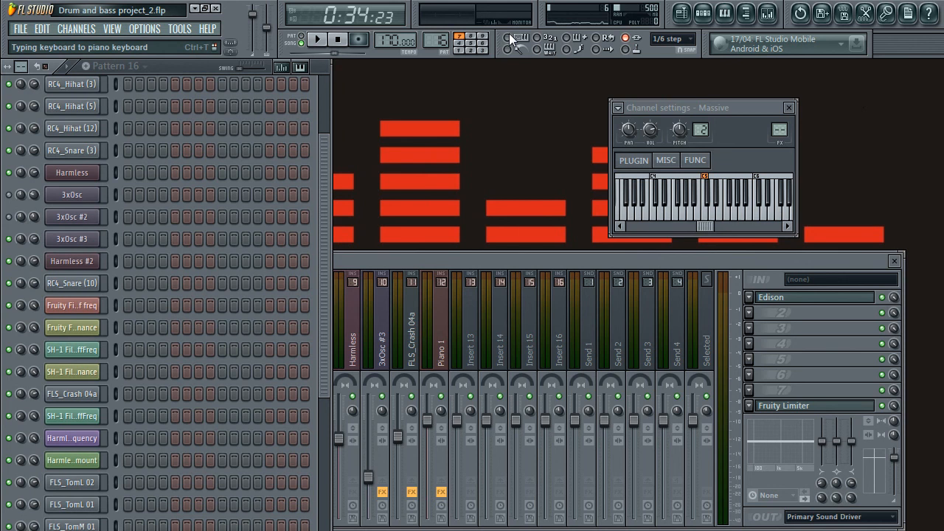
- Close the Massive channel settings and the mixer, and reopen the playlist
{"action": "left_click", "coordinate": [790, 108]}
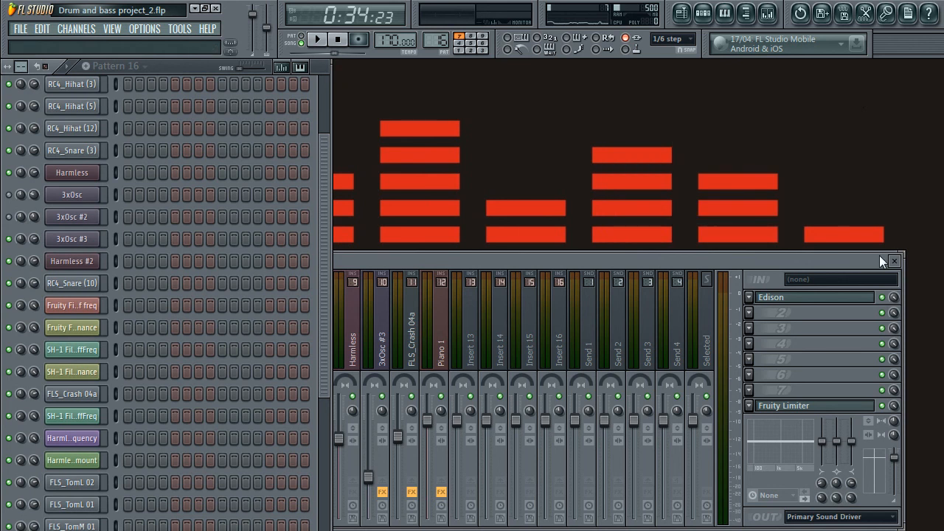
{"action": "left_click", "coordinate": [897, 261]}
{"action": "left_click", "coordinate": [682, 13]}
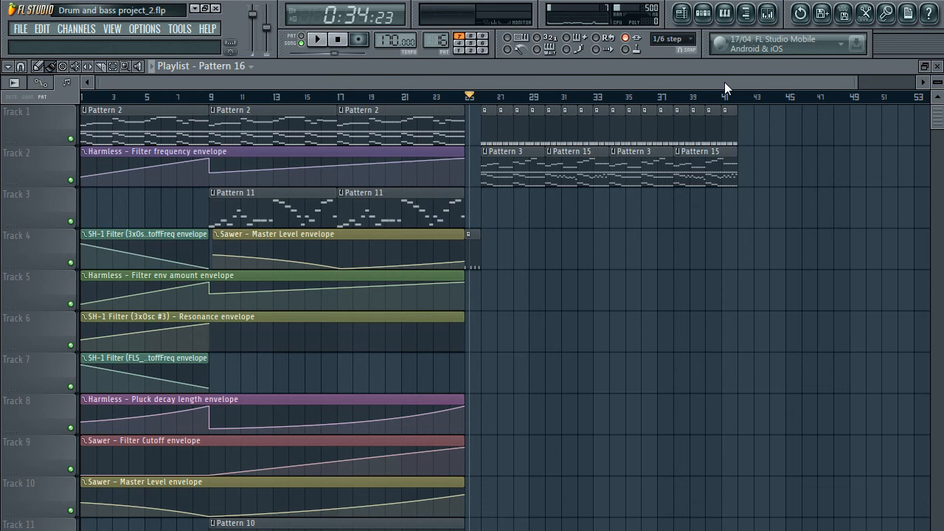
- Play the first moments of the arrangement from bar 25 and stop playback
{"action": "left_click_drag", "start_coordinate": [724, 82], "coordinate": [594, 66]}
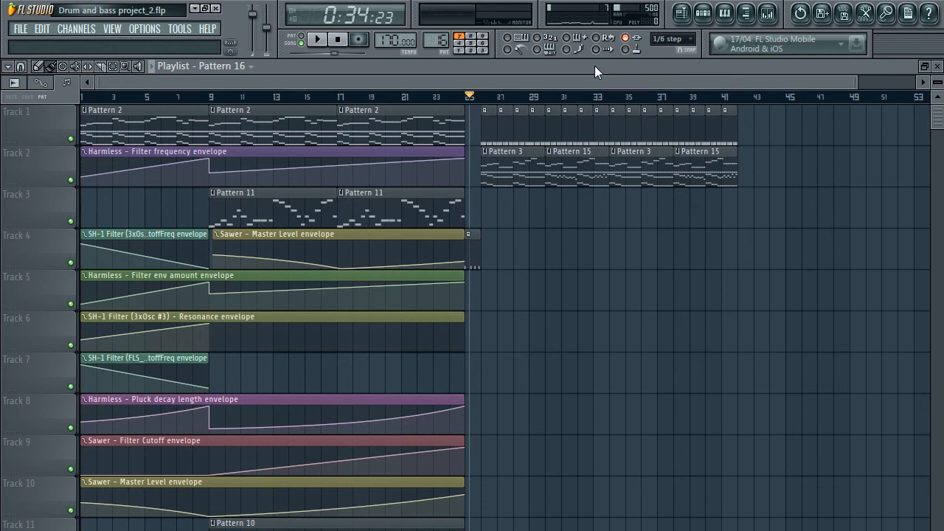
{"action": "scroll", "coordinate": [594, 66], "scroll_direction": "down", "scroll_amount": 1}
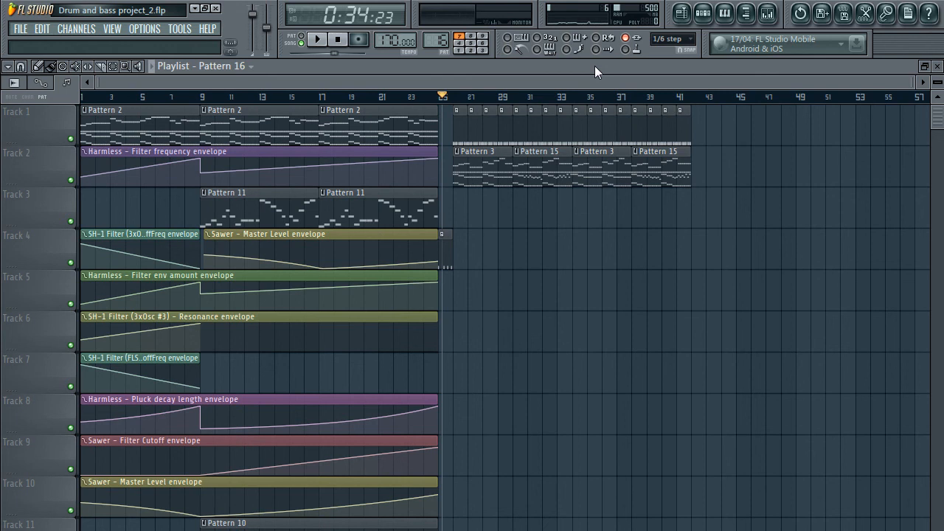
{"action": "key", "text": "space"}
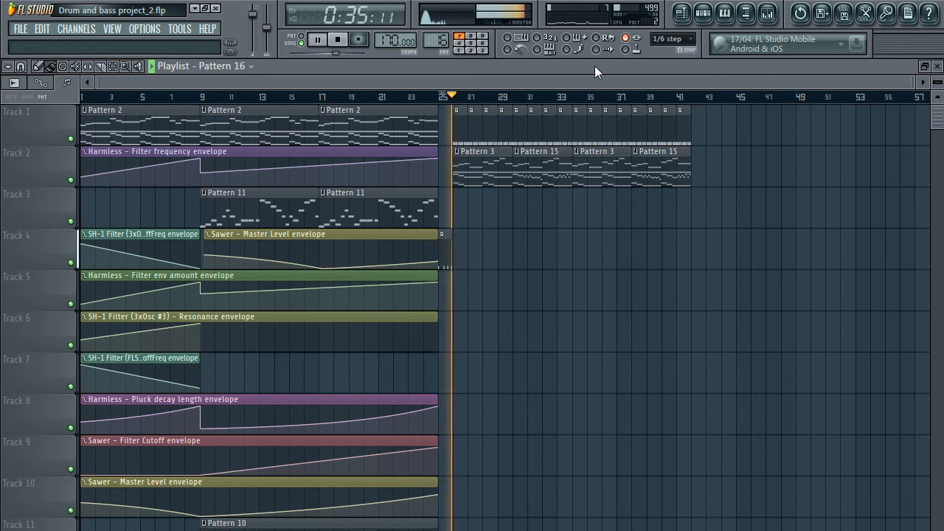
{"action": "key", "text": "space"}
- Examine the Harmless notes of Pattern 3 across its four bars in the piano roll
{"action": "left_click", "coordinate": [936, 65]}
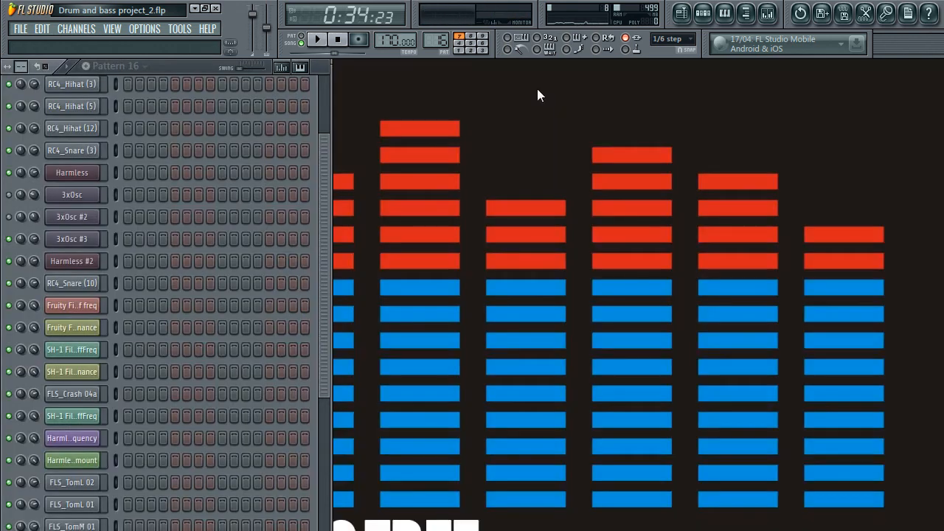
{"action": "left_click", "coordinate": [683, 13]}
{"action": "double_click", "coordinate": [479, 161]}
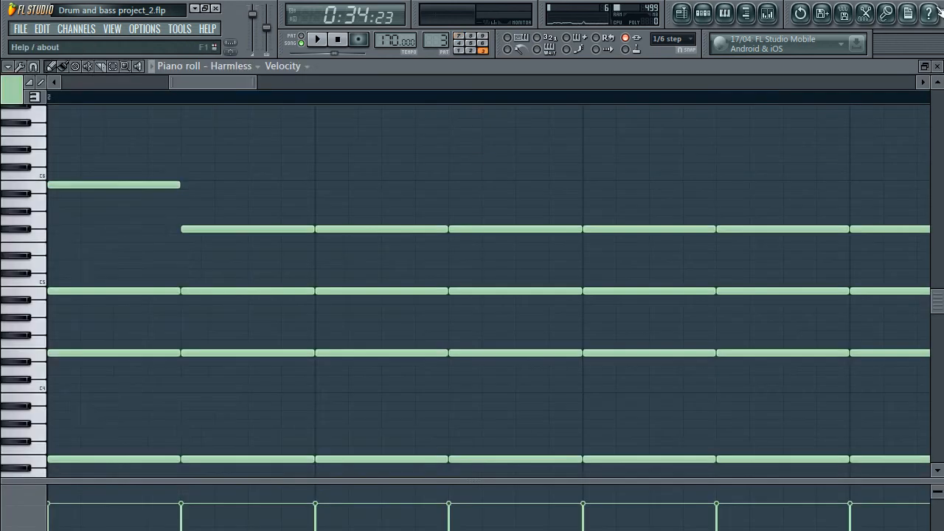
{"action": "left_click", "coordinate": [935, 66]}
{"action": "right_click", "coordinate": [98, 173]}
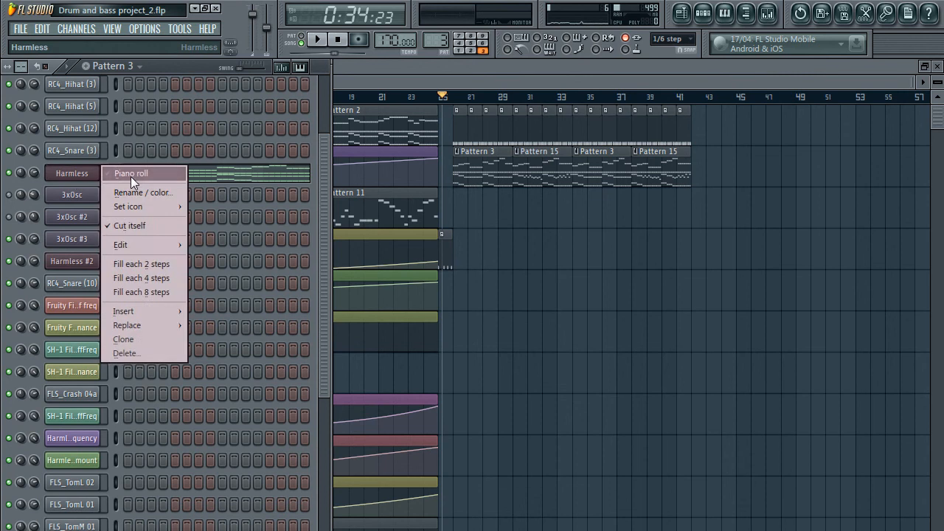
{"action": "left_click", "coordinate": [135, 174]}
{"action": "scroll", "coordinate": [477, 185], "scroll_direction": "down", "scroll_amount": 4}
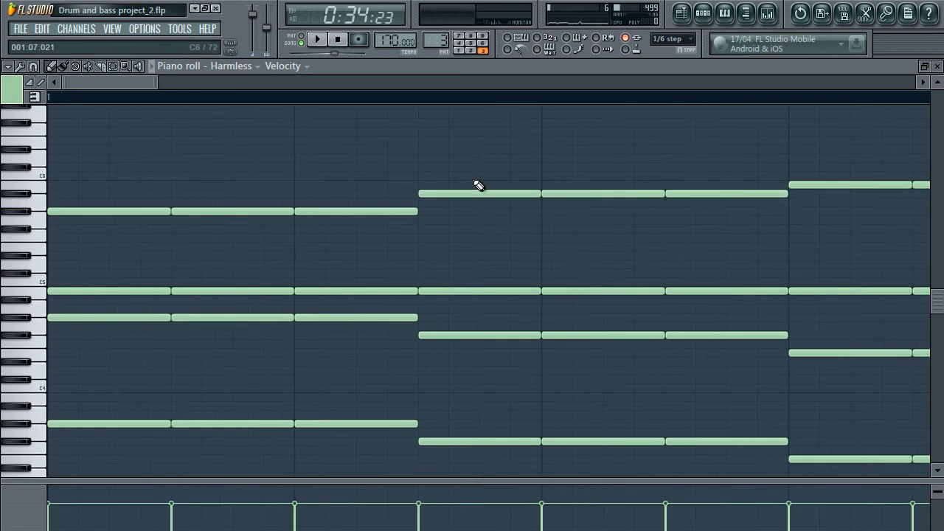
{"action": "scroll", "coordinate": [478, 184], "scroll_direction": "down", "scroll_amount": 3}
{"action": "scroll", "coordinate": [479, 183], "scroll_direction": "down", "scroll_amount": 4}
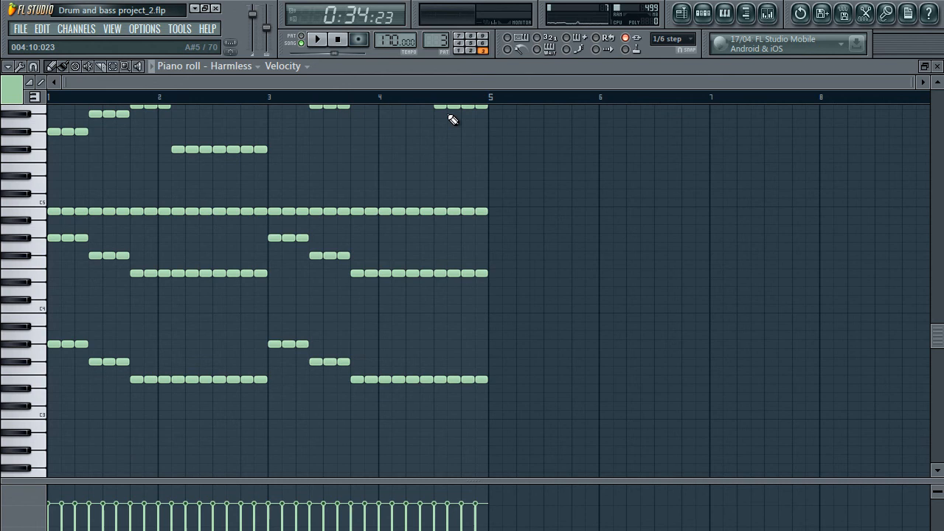
{"action": "left_click", "coordinate": [936, 66]}
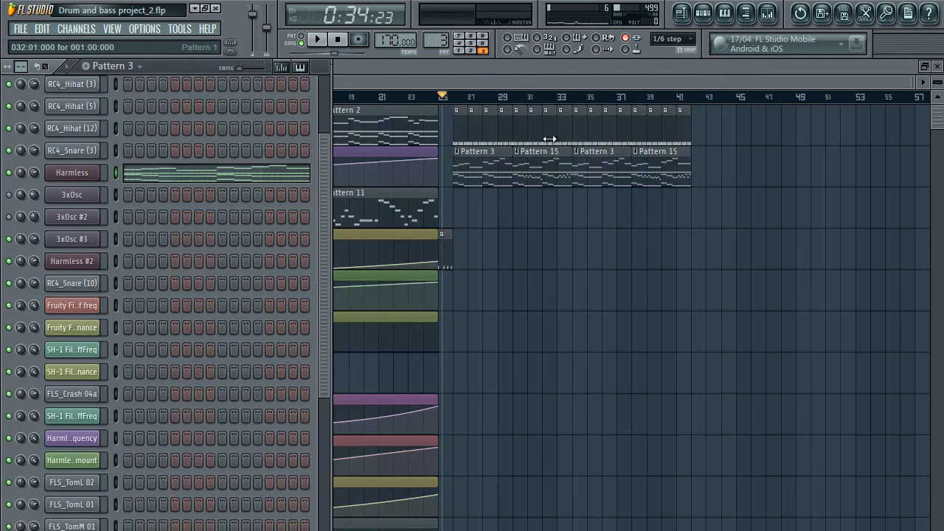
{"action": "right_click", "coordinate": [76, 178]}
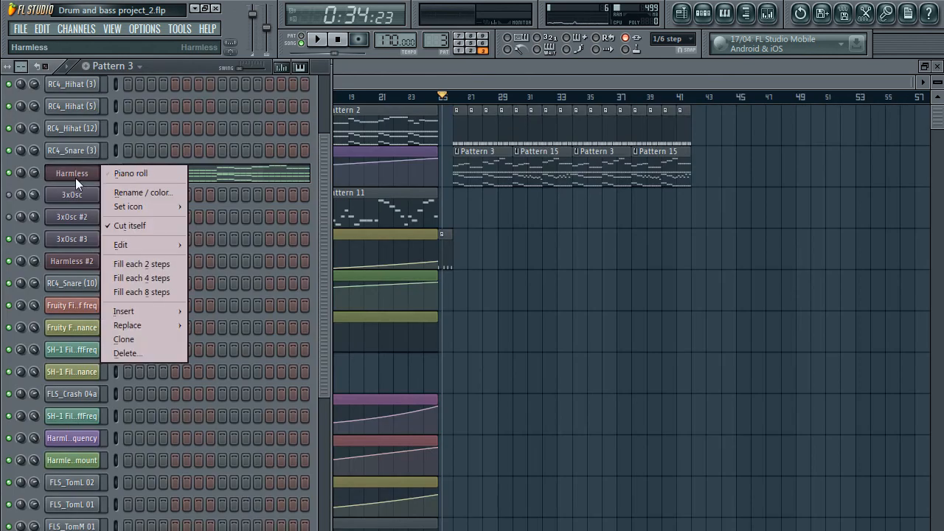
{"action": "left_click", "coordinate": [118, 173]}
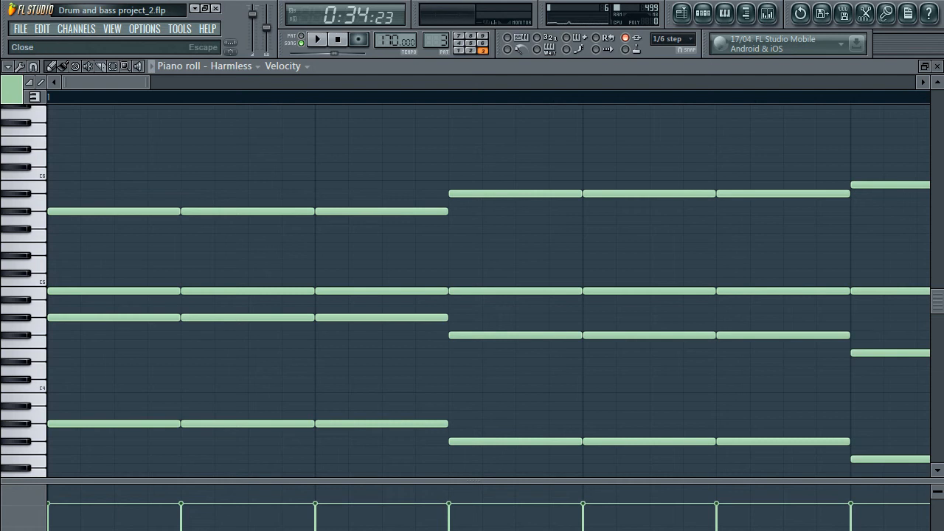
{"action": "left_click", "coordinate": [937, 68]}
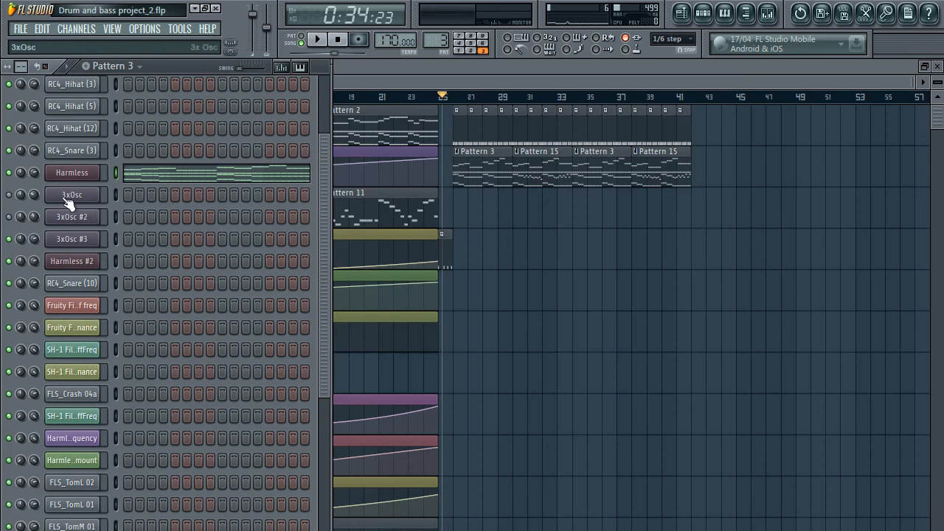
- Open the channel settings of 3xOsc #3, and switch to those of the 3xOsc channel
{"action": "left_click", "coordinate": [74, 240]}
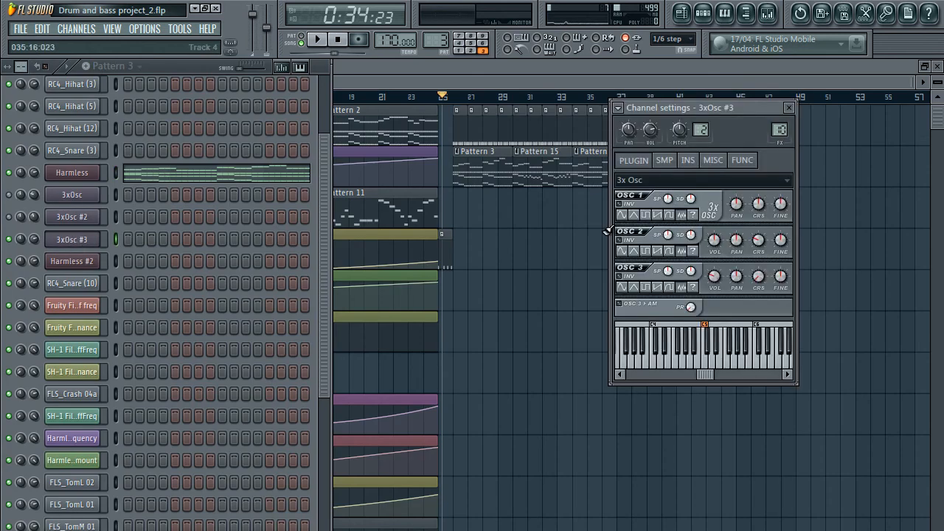
{"action": "left_click", "coordinate": [71, 196]}
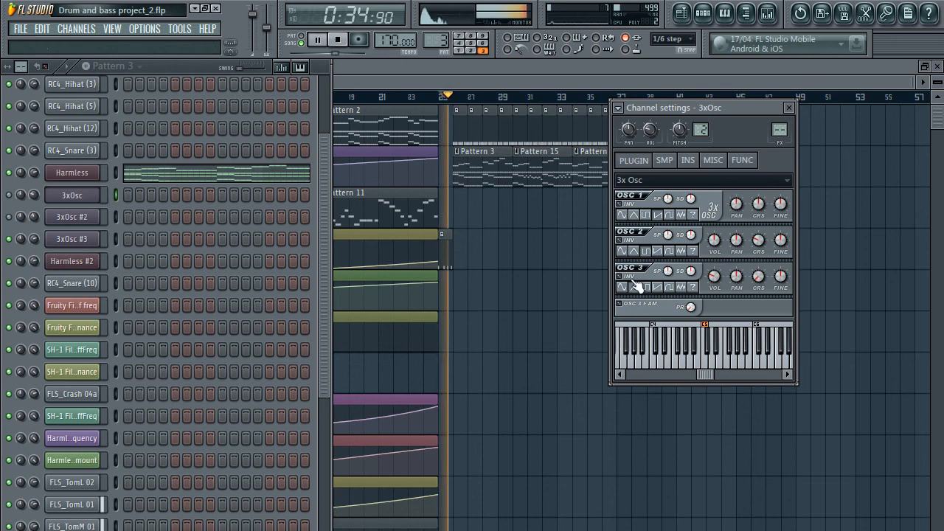
- Copy the Harmless notes of Pattern 3 and paste them into the 3xOsc channel's piano roll
{"action": "right_click", "coordinate": [74, 171]}
{"action": "left_click", "coordinate": [151, 174]}
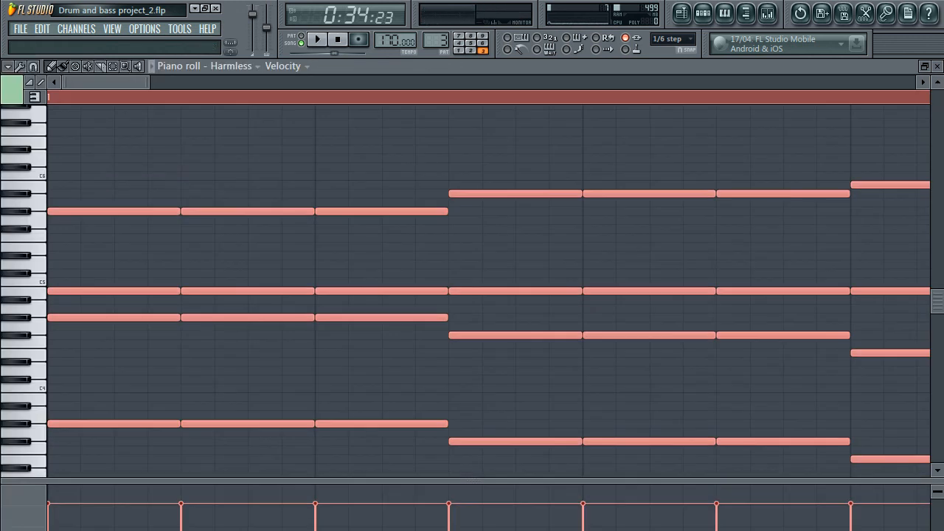
{"action": "left_click", "coordinate": [938, 67]}
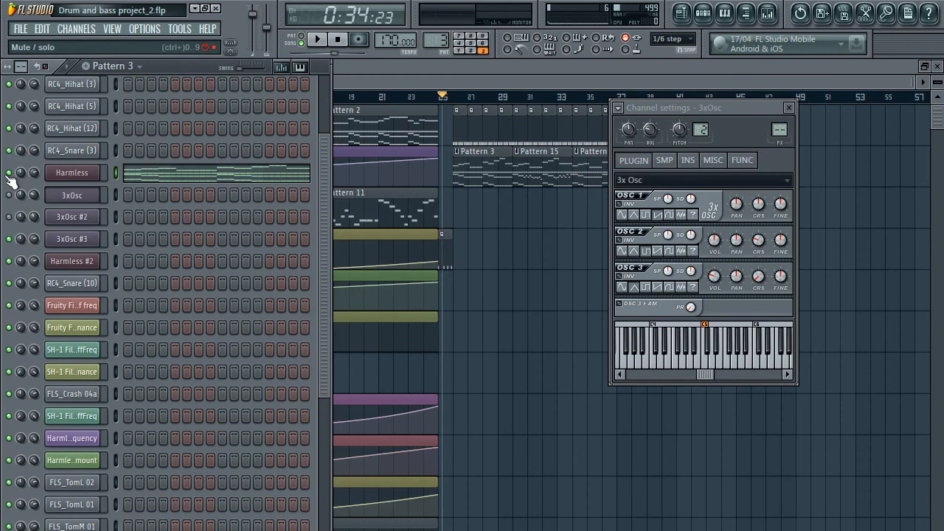
{"action": "right_click", "coordinate": [98, 195]}
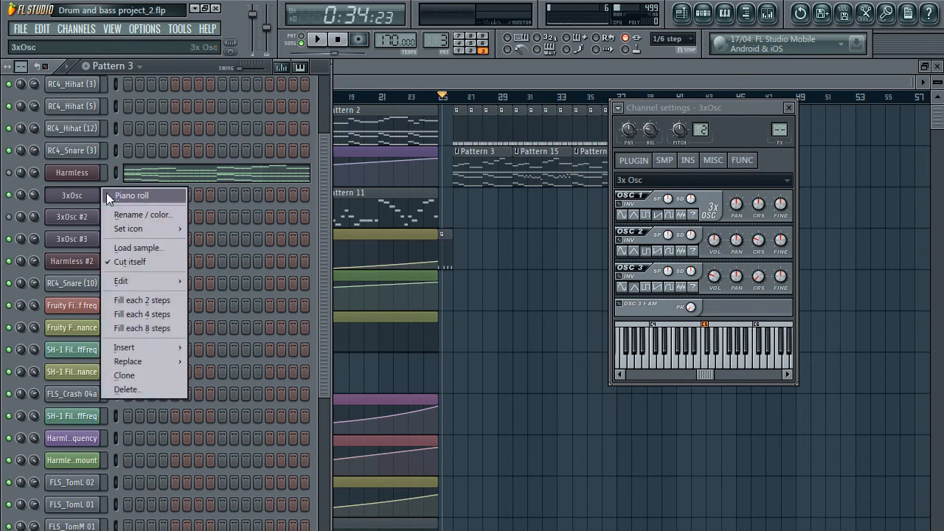
{"action": "left_click", "coordinate": [106, 192]}
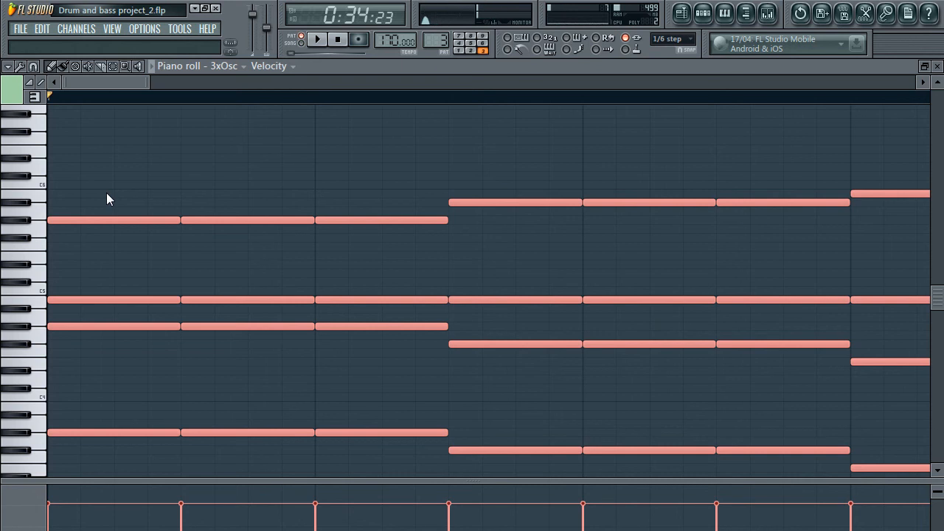
- Play the copied 3xOsc notes in pattern mode, stop playback, and close the piano roll
{"action": "key", "text": "space"}
{"action": "key", "text": "Return"}
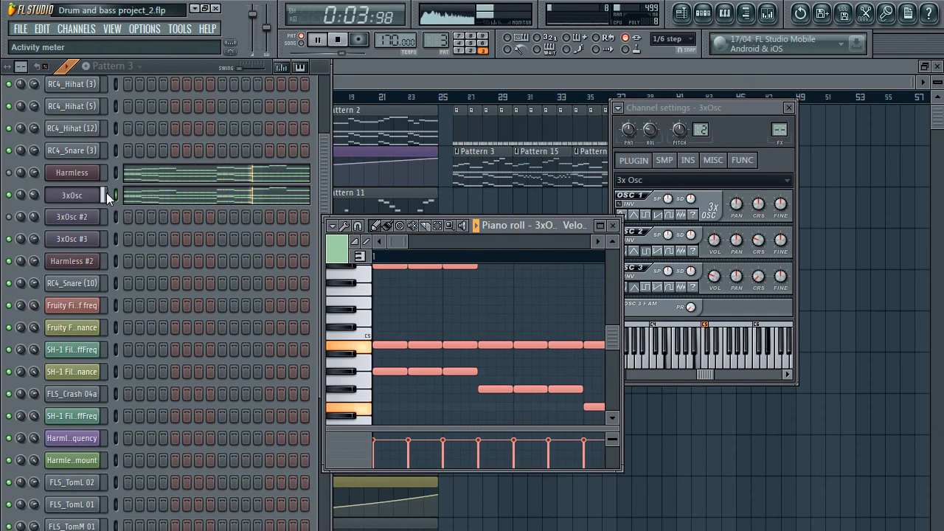
{"action": "key", "text": "space"}
{"action": "key", "text": "Return"}
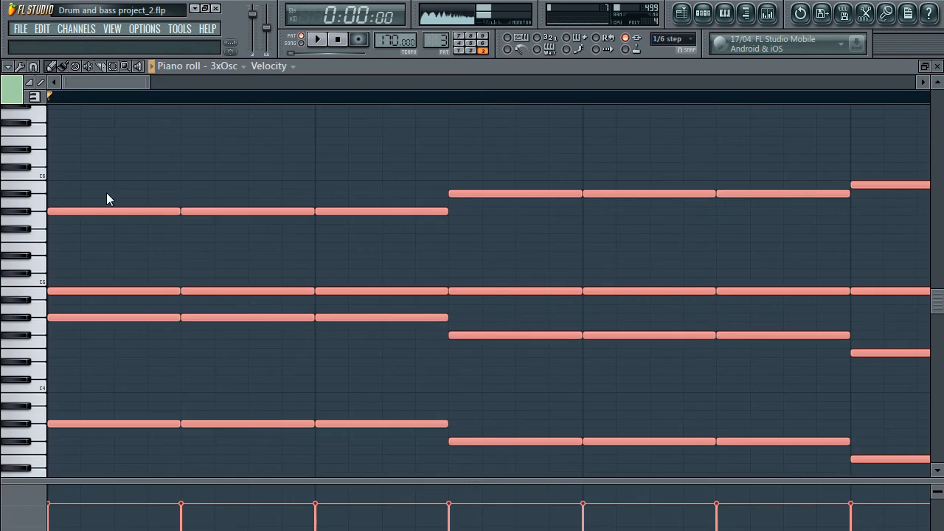
{"action": "left_click", "coordinate": [937, 66]}
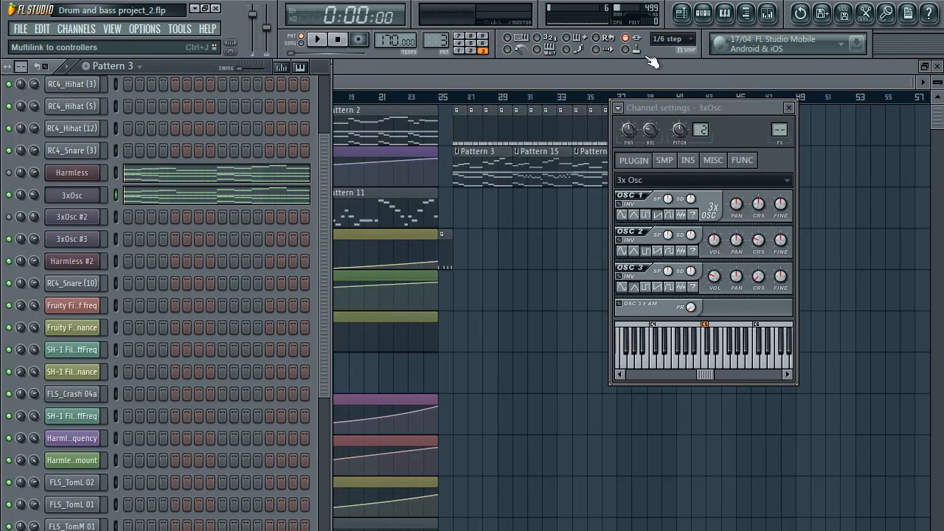
- Compare Harmless and 3xOsc by playing Pattern 3 with one of the two channels muted at a time
{"action": "left_click", "coordinate": [9, 196]}
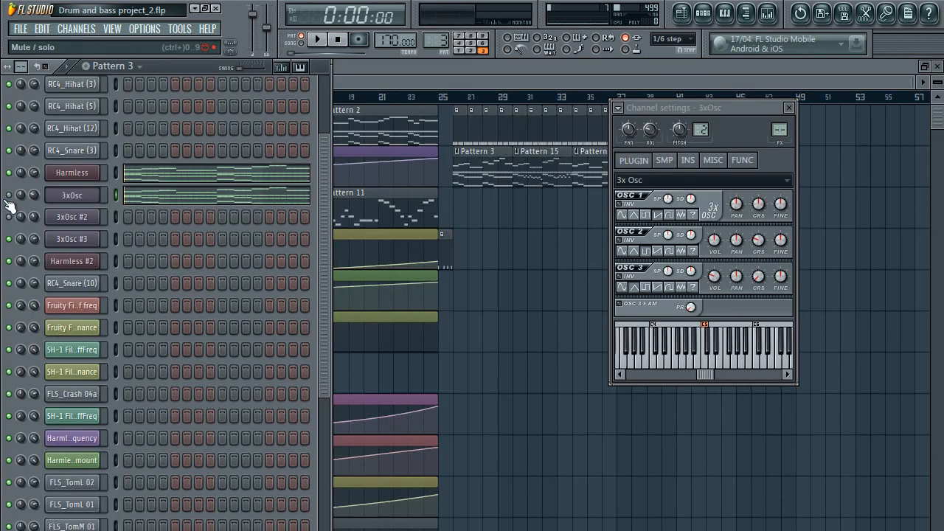
{"action": "key", "text": "space"}
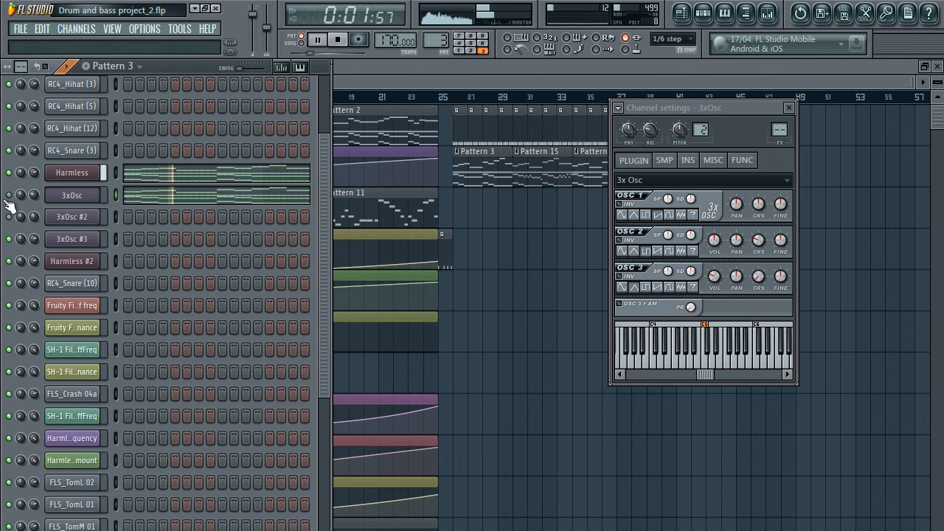
{"action": "key", "text": "space"}
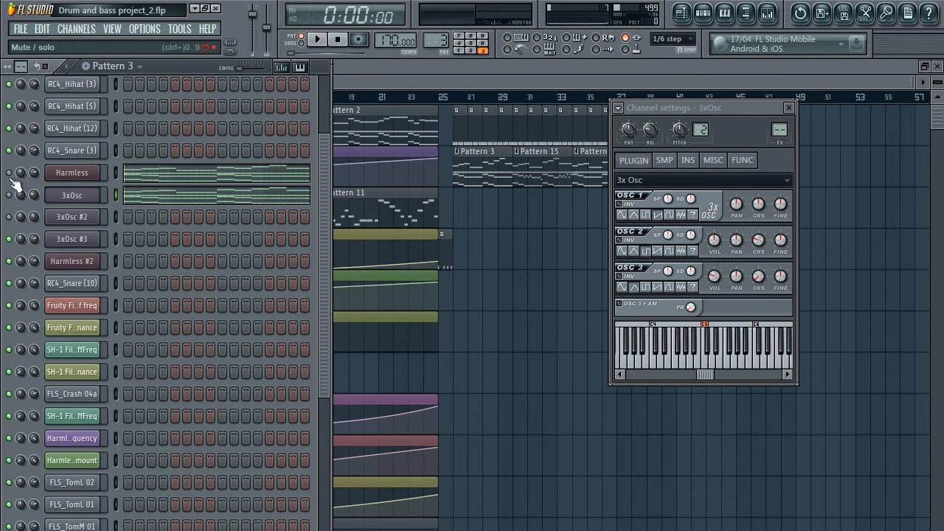
{"action": "key", "text": "space"}
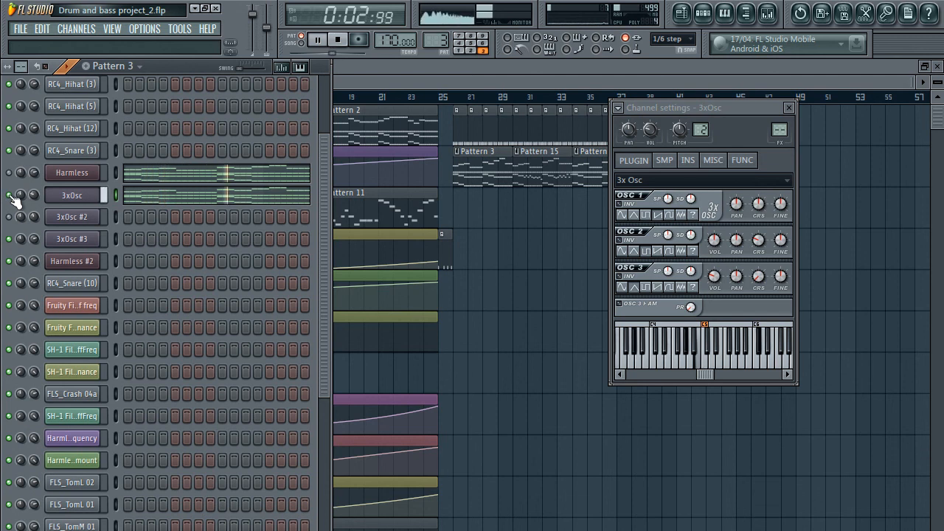
{"action": "key", "text": "space"}
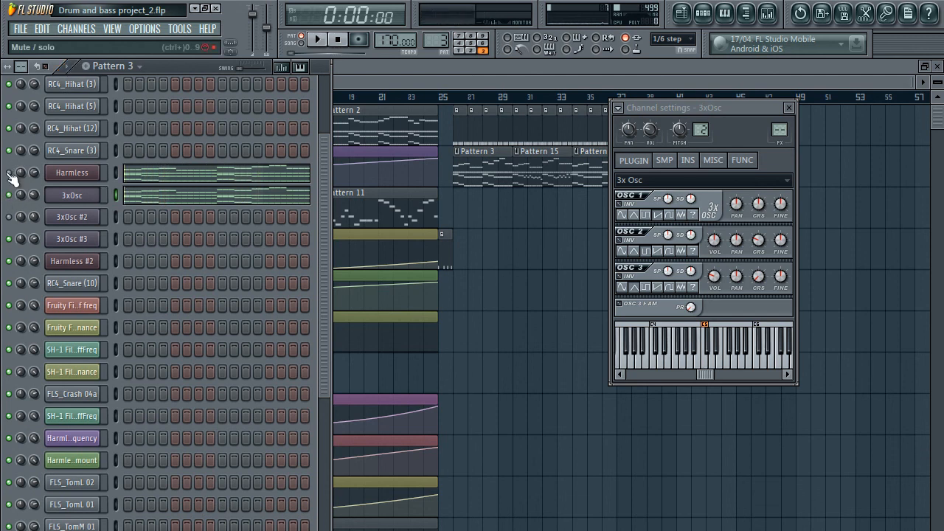
{"action": "key", "text": "space"}
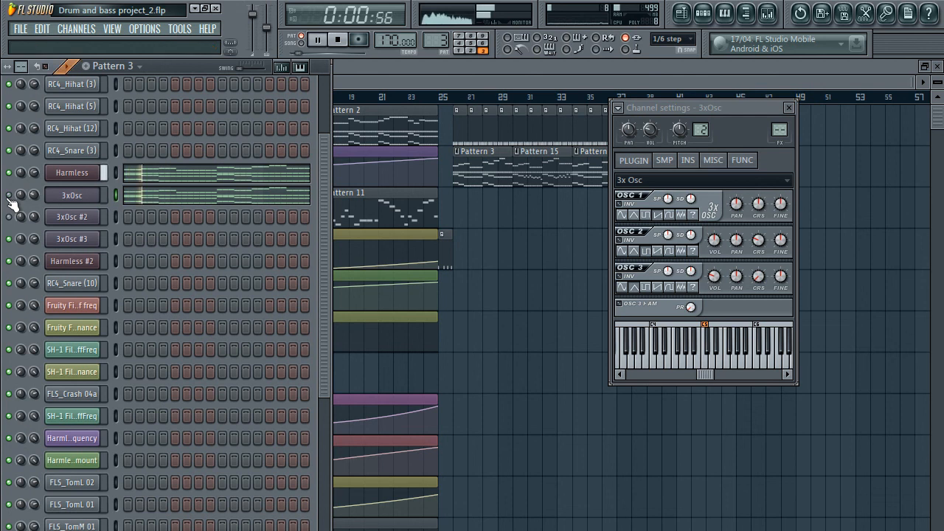
{"action": "key", "text": "space"}
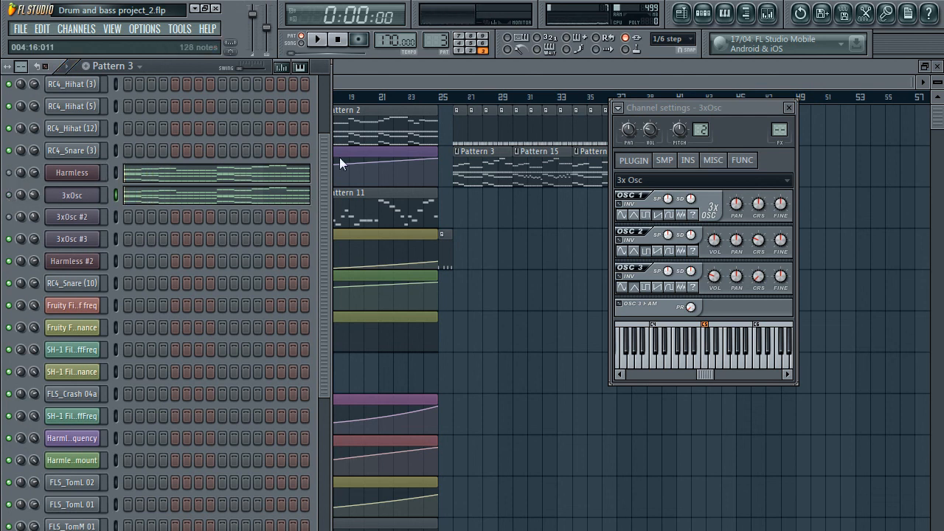
- Close the 3xOsc channel settings and bring the playlist in front of the channel rack
{"action": "left_click", "coordinate": [789, 109]}
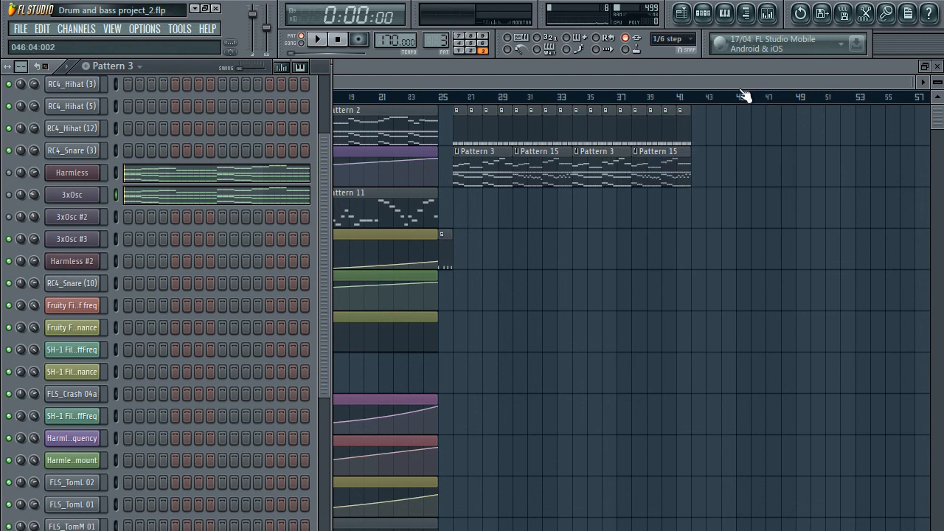
{"action": "left_click", "coordinate": [692, 73]}
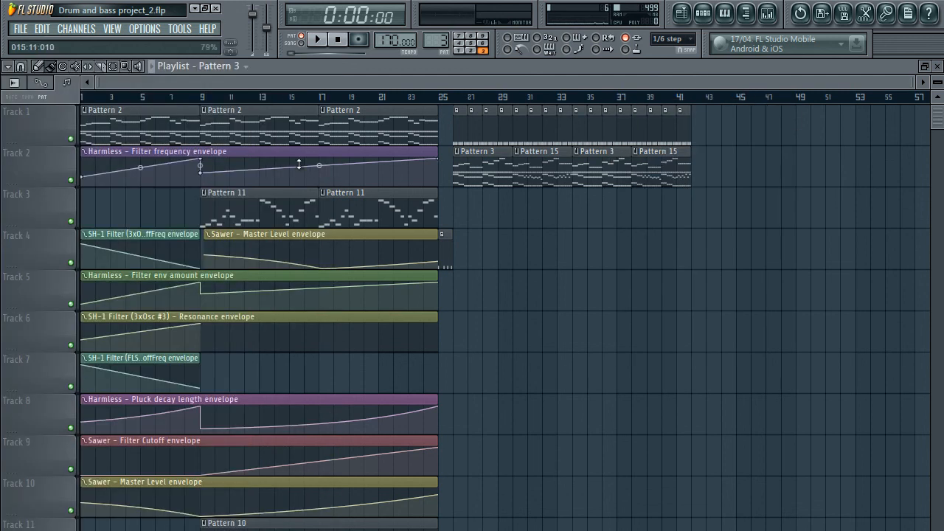